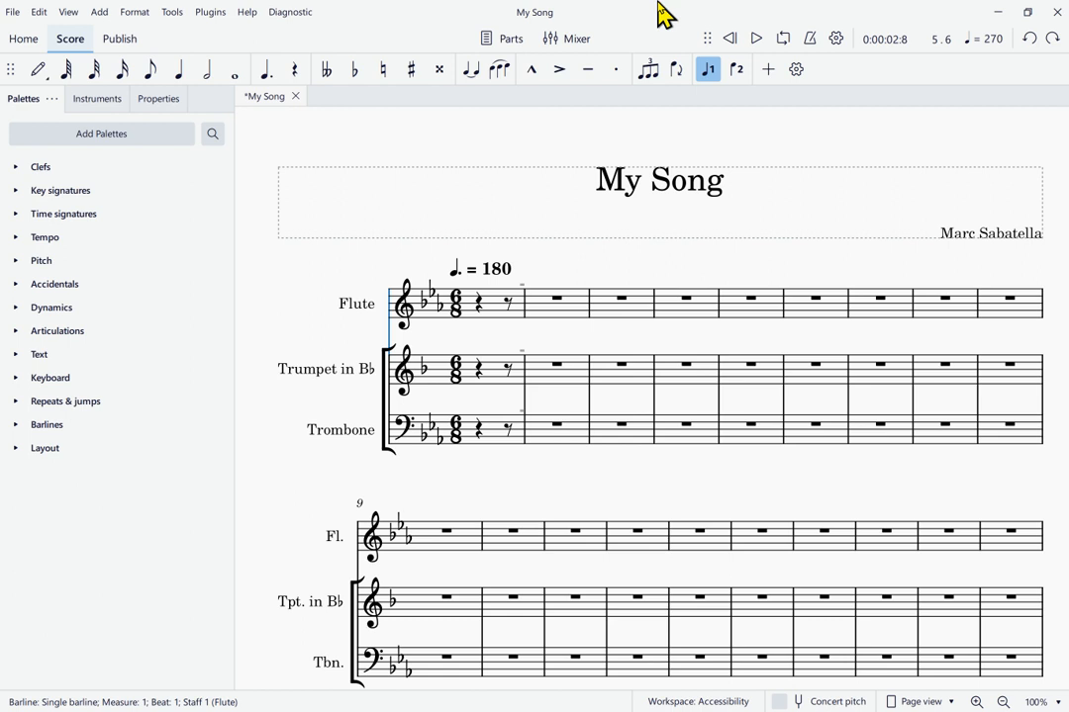
Examine the elements of the title frame one by one: the composer text, the title and the frame itself
{"action": "key", "text": "alt+Left"}
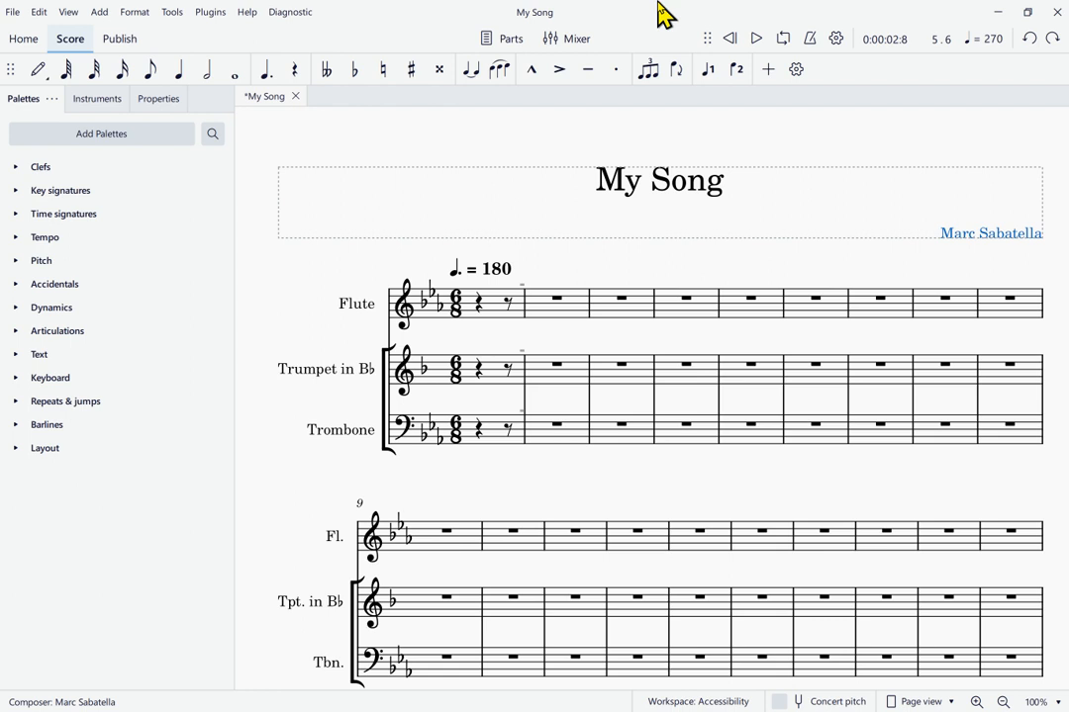
{"action": "key", "text": "alt+Left"}
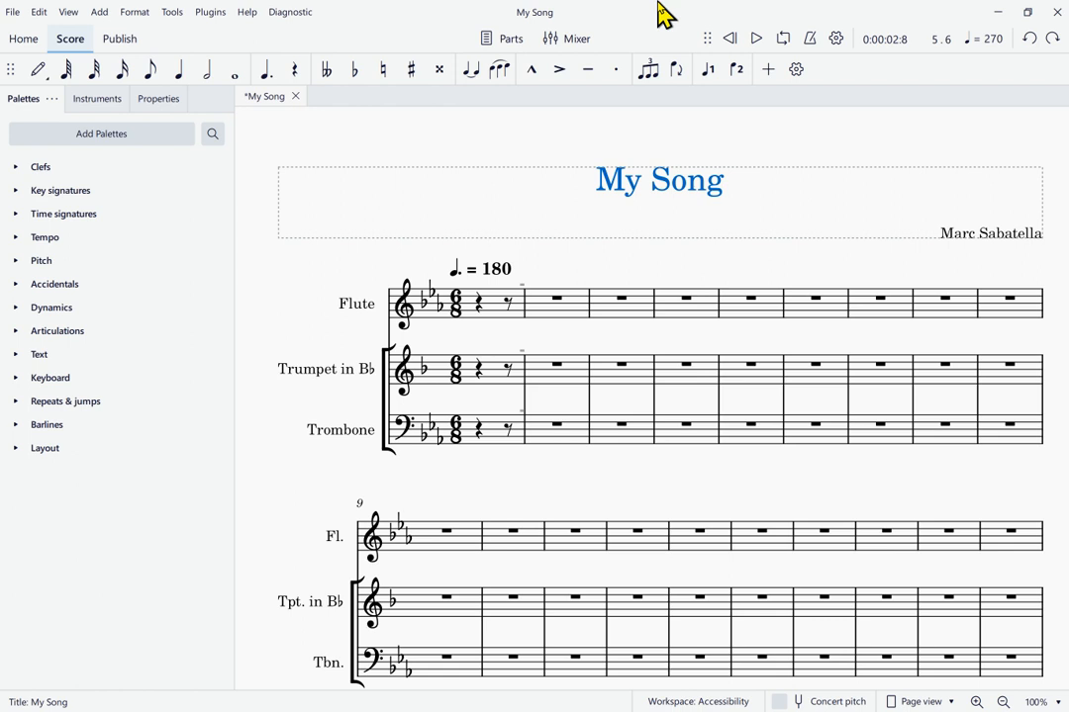
{"action": "key", "text": "alt+Left"}
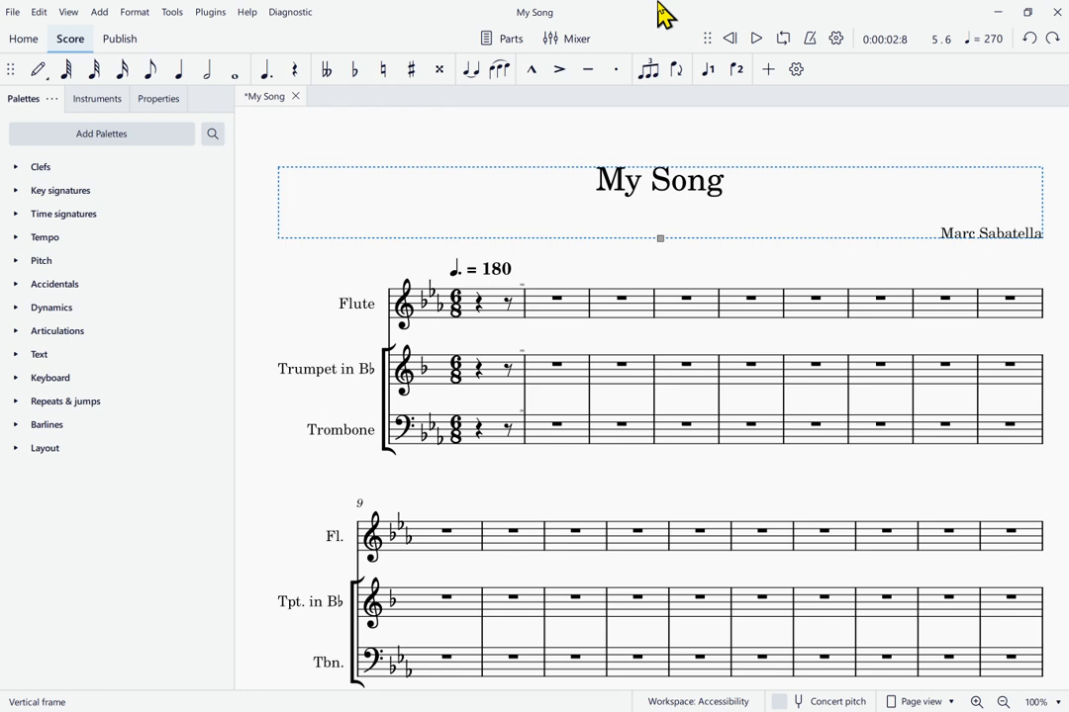
{"action": "key", "text": "alt+Right"}
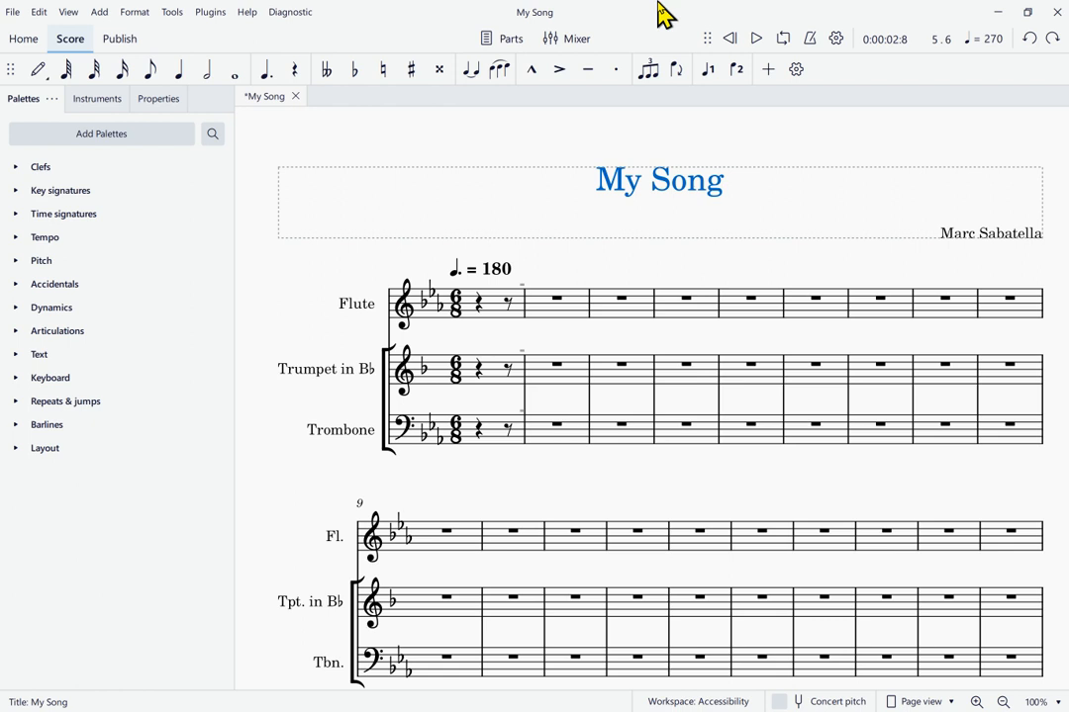
{"action": "key", "text": "alt+Right"}
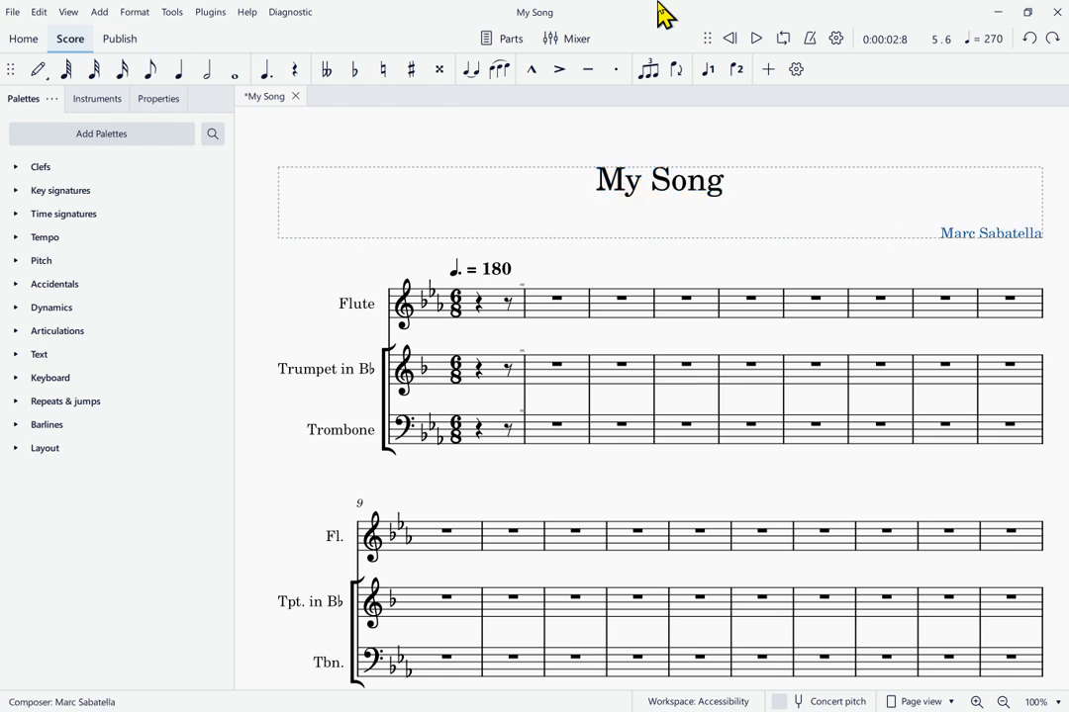
Examine the flute staff element by element, from the opening barline, clef, key and time signatures through the tempo mark to measure 3's rest
{"action": "key", "text": "alt+Right"}
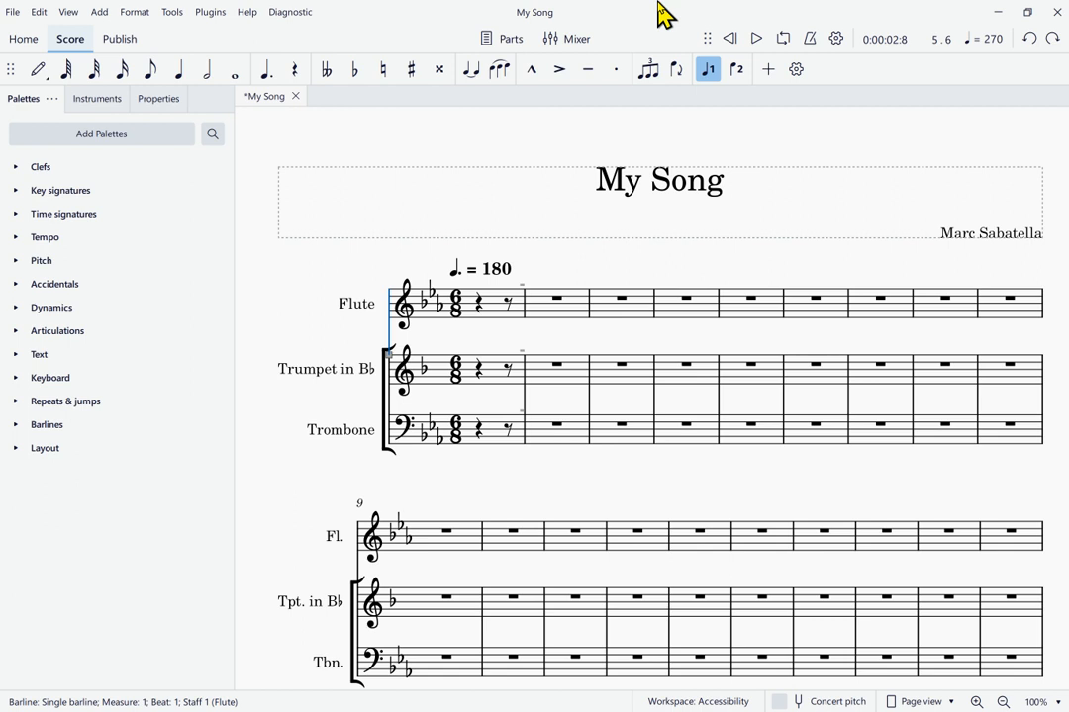
{"action": "key", "text": "alt+Right"}
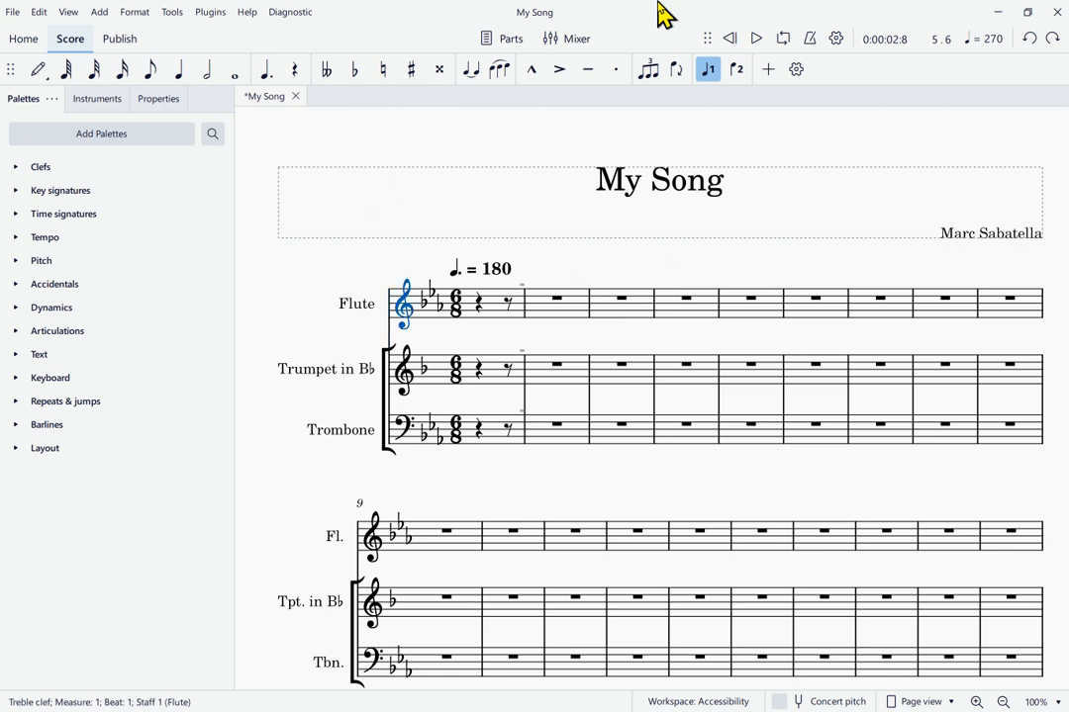
{"action": "key", "text": "alt+Right"}
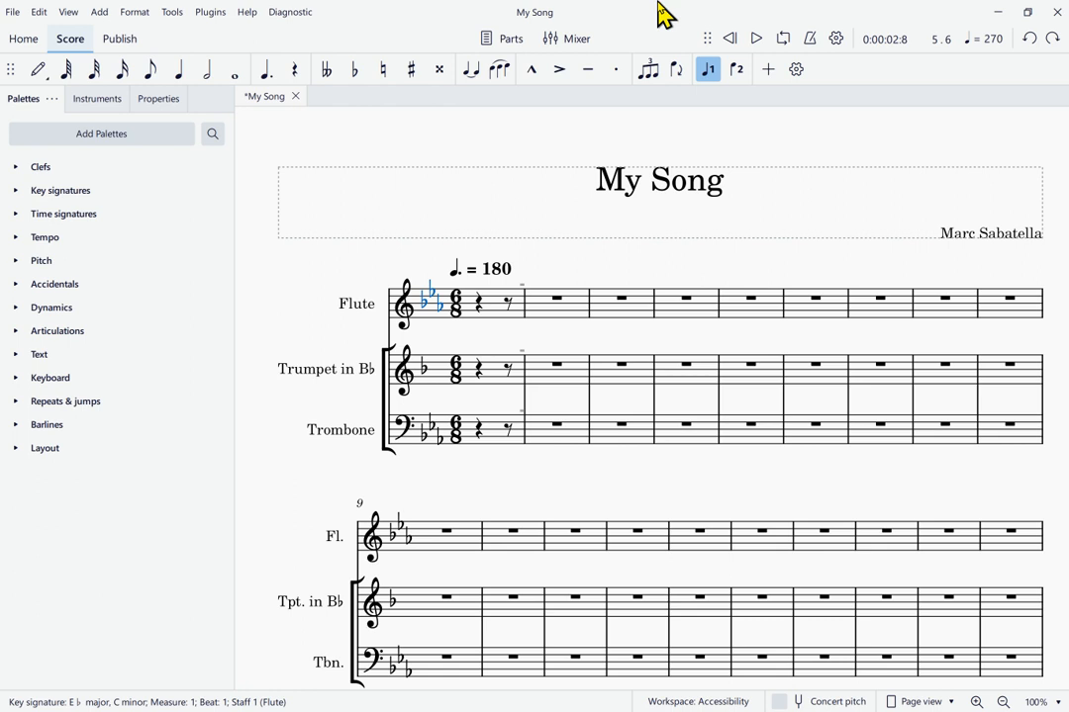
{"action": "key", "text": "alt+Right"}
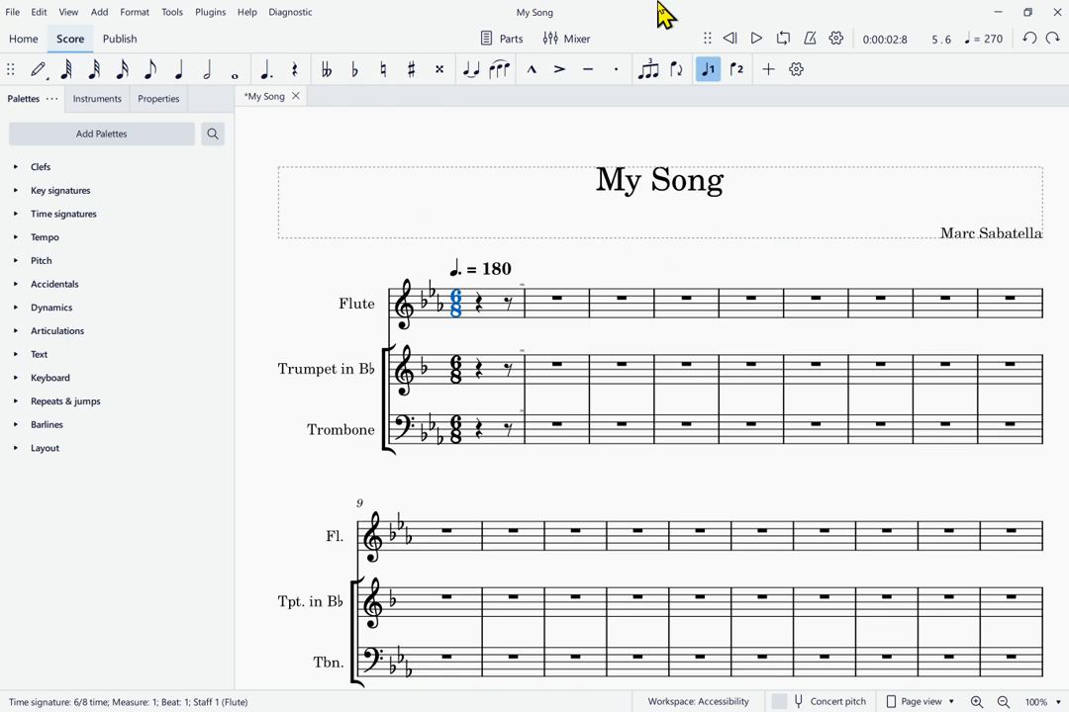
{"action": "key", "text": "alt+Right"}
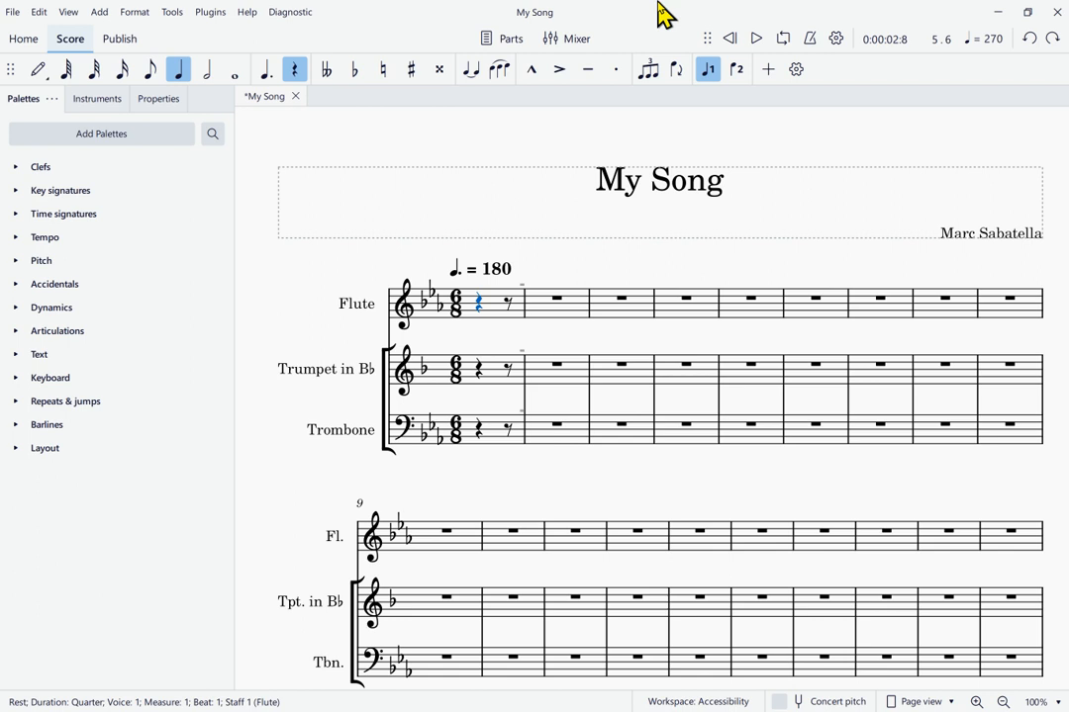
{"action": "key", "text": "alt+Left"}
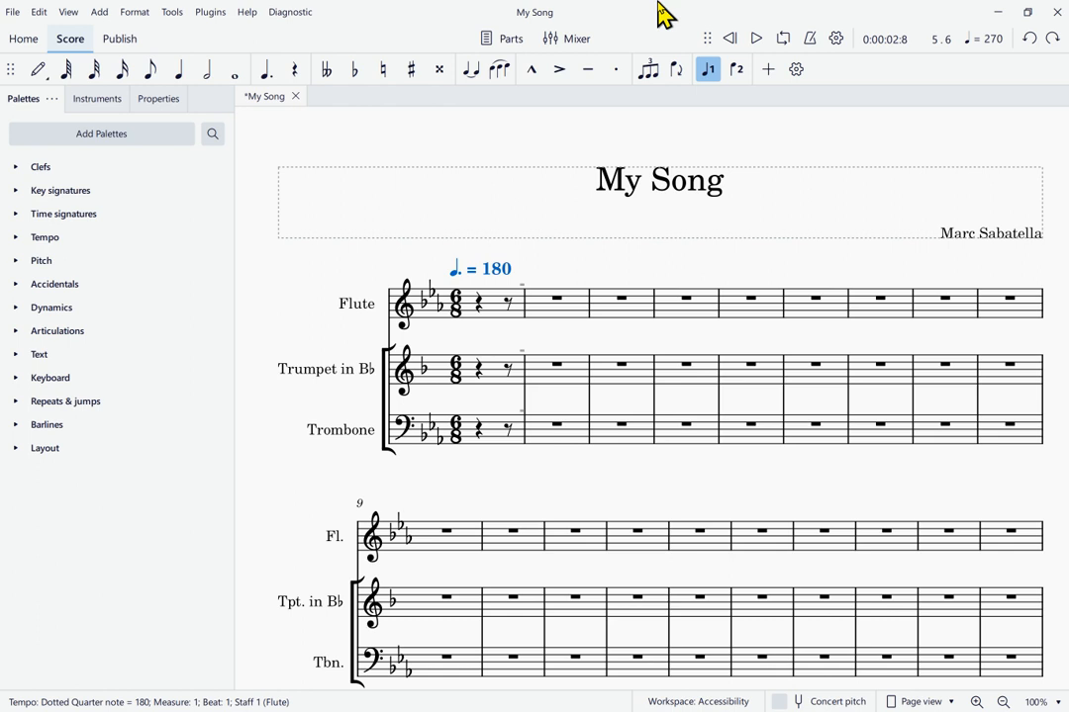
{"action": "key", "text": "Right"}
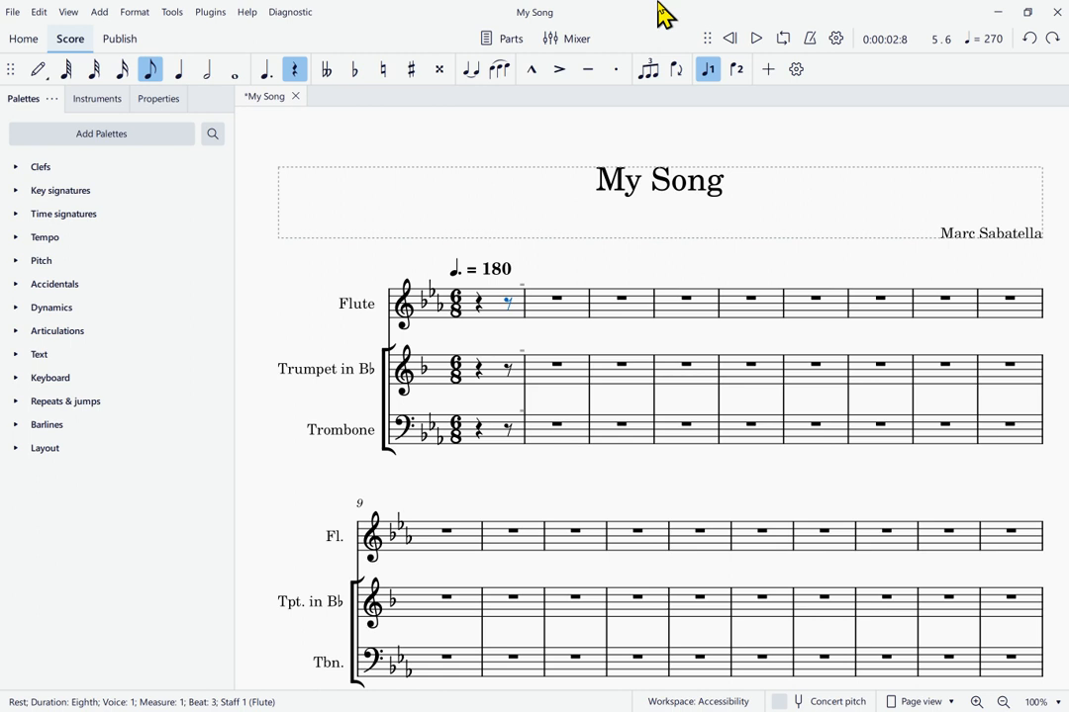
{"action": "key", "text": "alt+Right"}
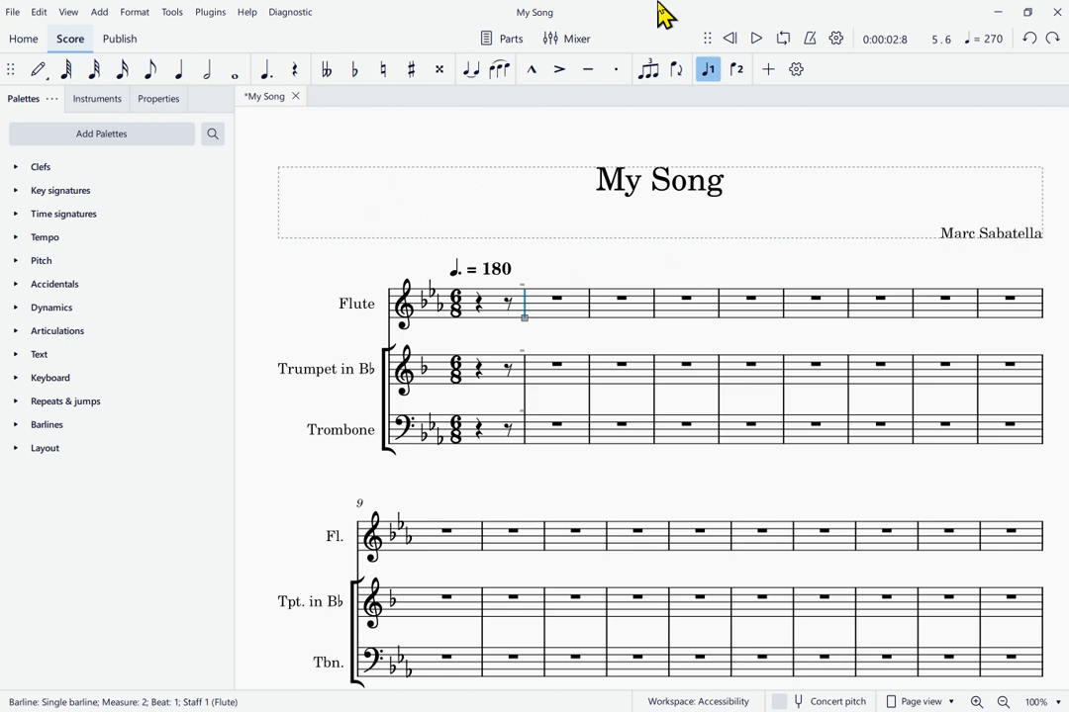
{"action": "key", "text": "alt+Right"}
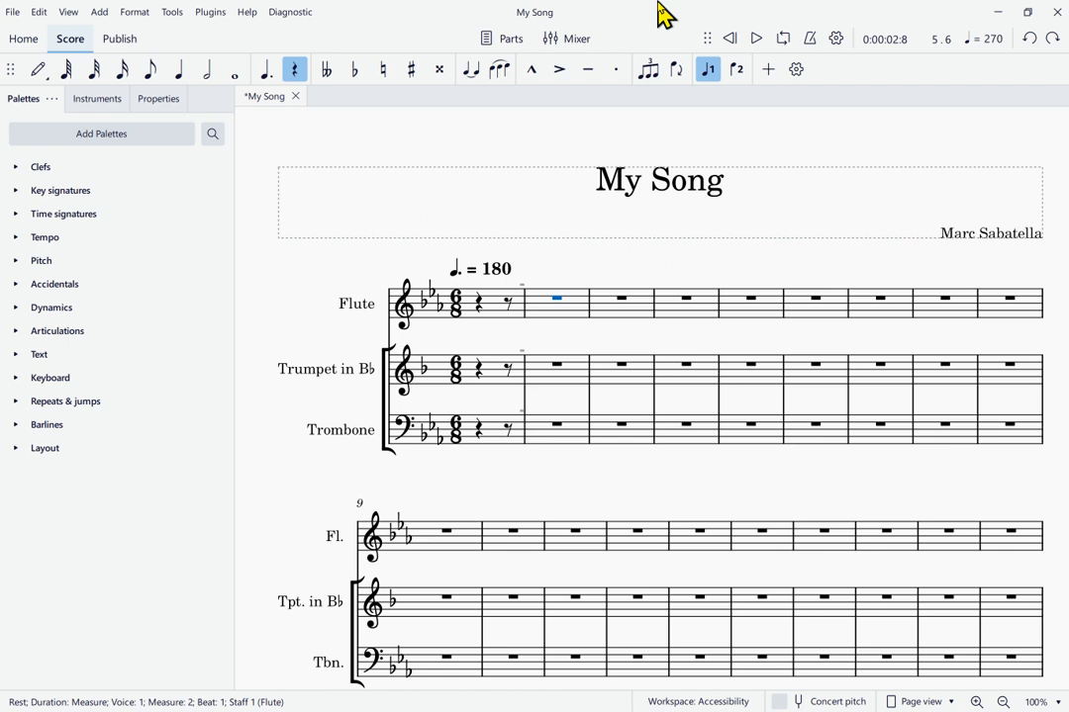
{"action": "key", "text": "alt+Right"}
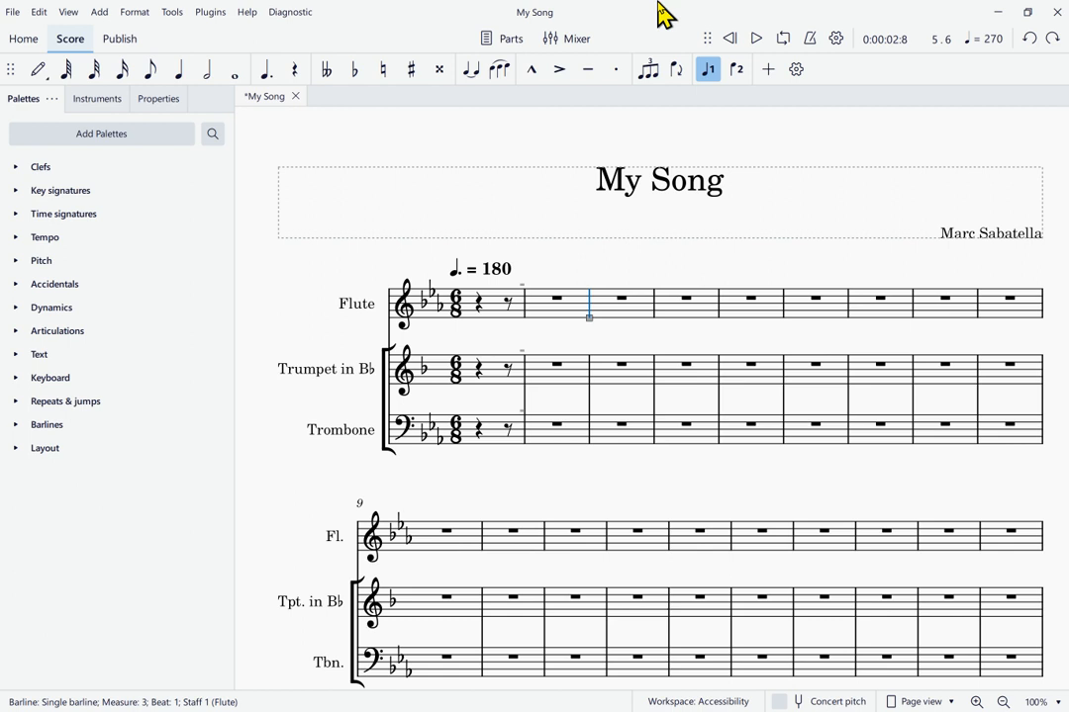
{"action": "key", "text": "alt+Right"}
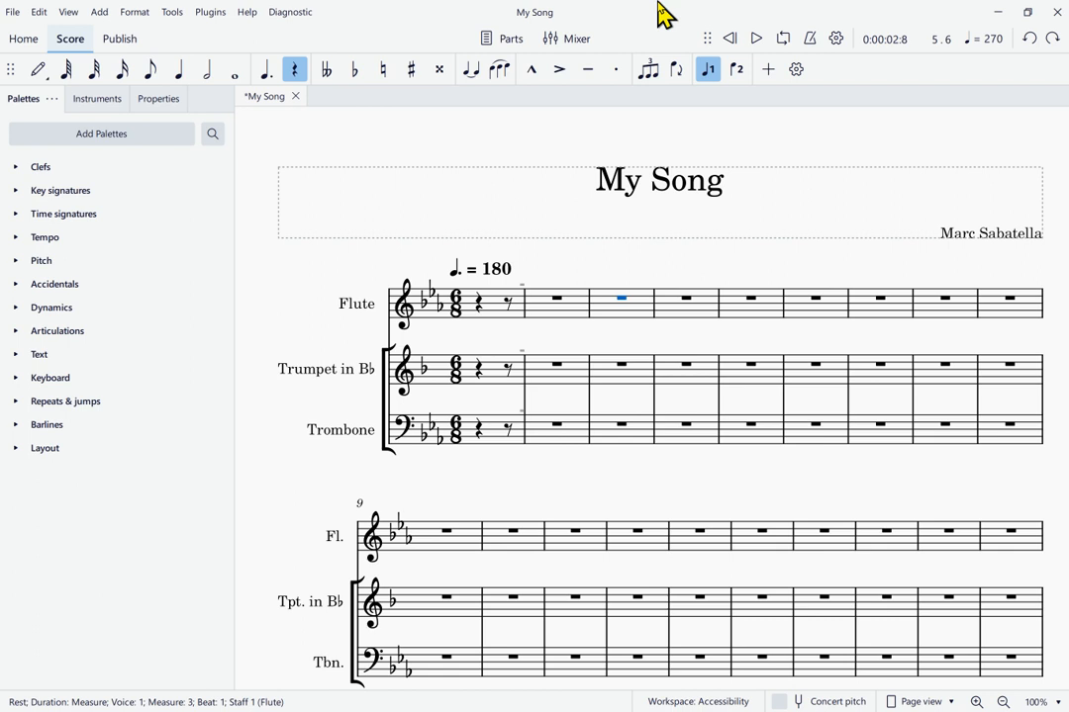
Starting from the flute's first rest in measure 1, enter the eighth notes B♭4, C5 and D5
{"action": "key", "text": "Left"}
{"action": "key", "text": "Left"}
{"action": "key", "text": "Left"}
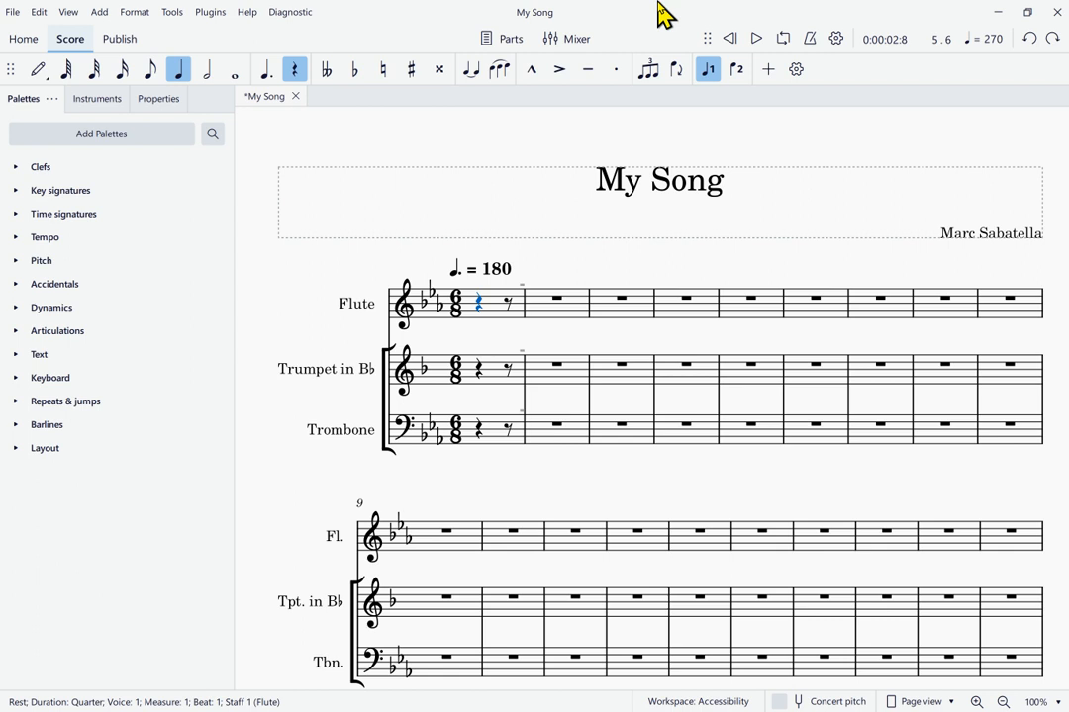
{"action": "key", "text": "n"}
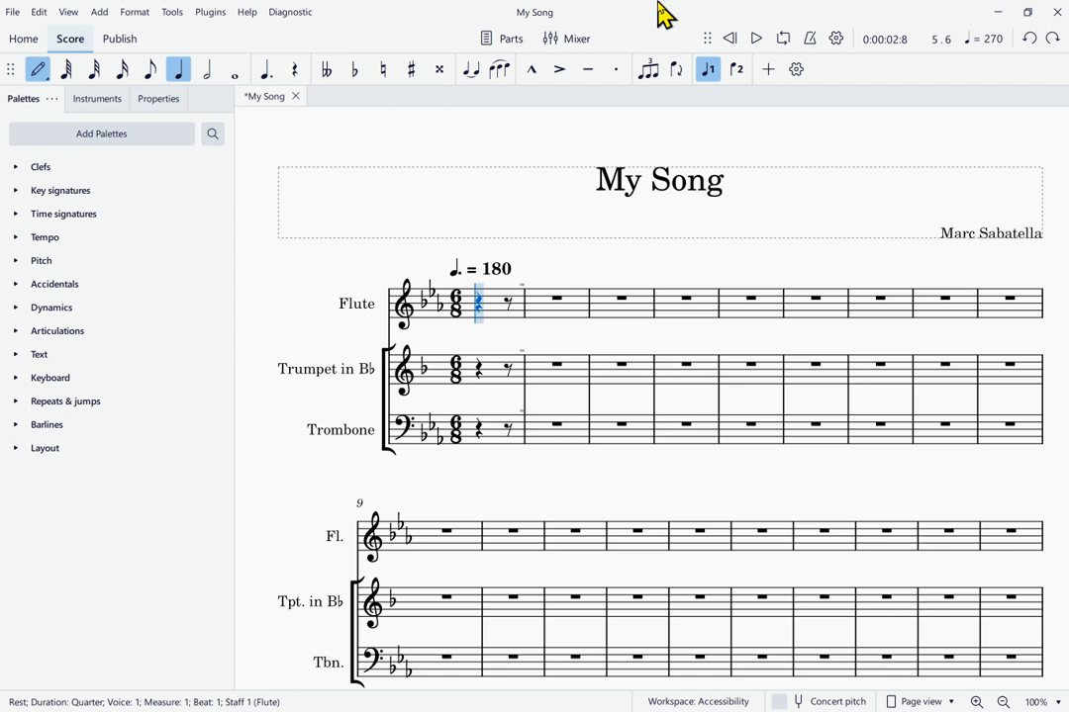
{"action": "key", "text": "4"}
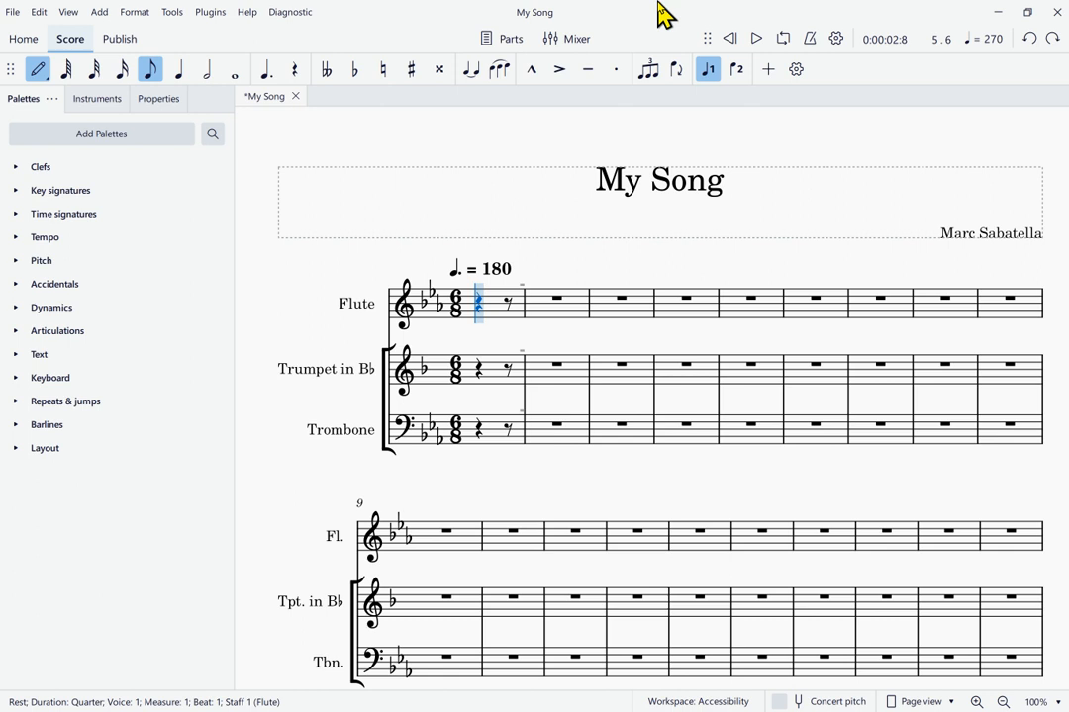
{"action": "key", "text": "b"}
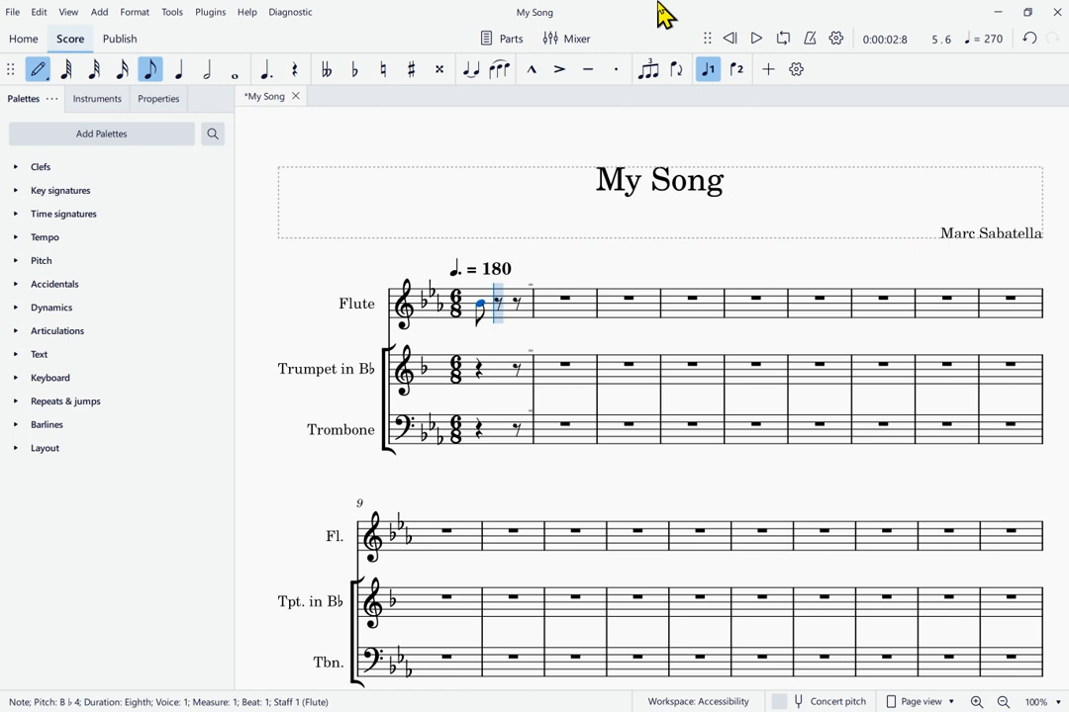
{"action": "key", "text": "c"}
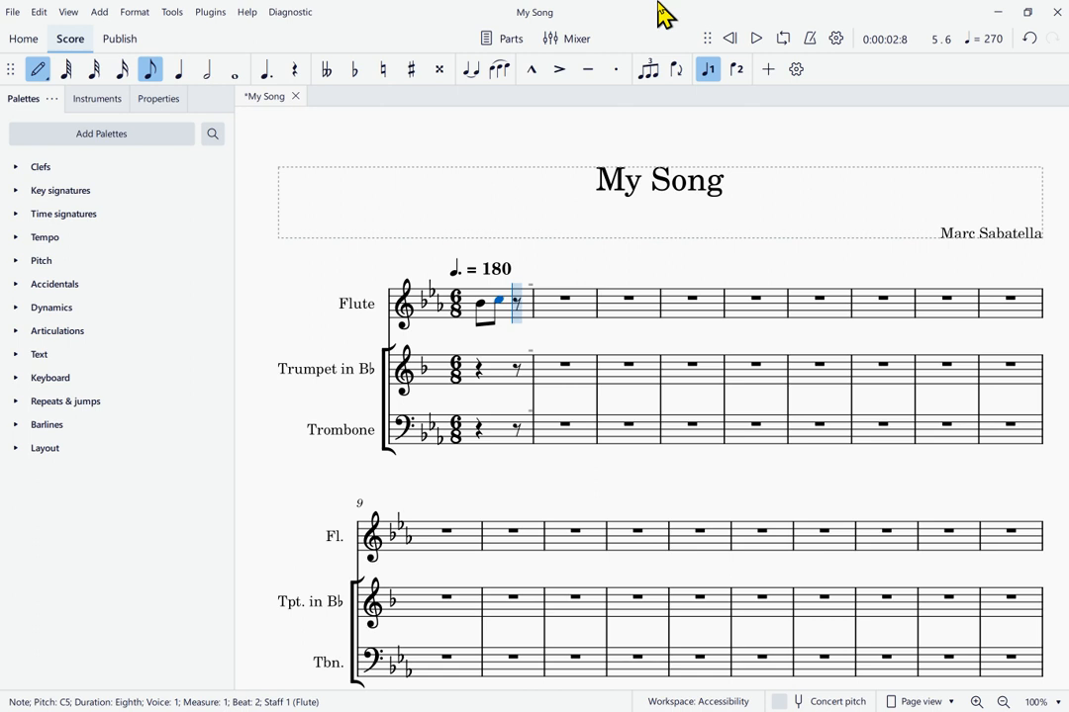
{"action": "key", "text": "d"}
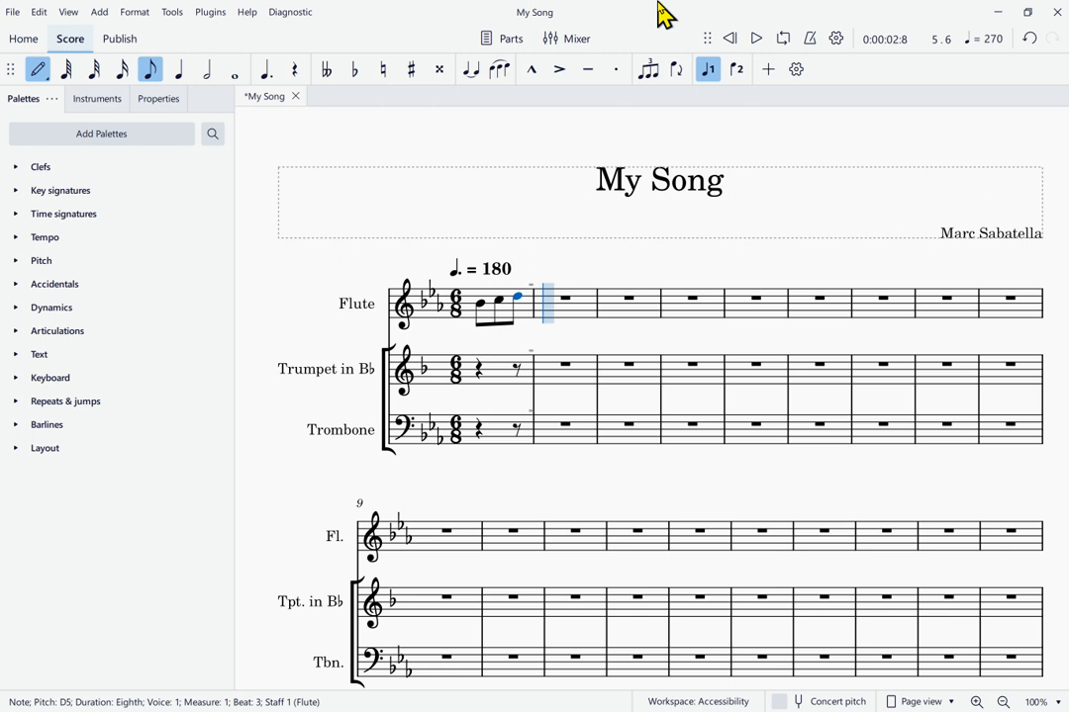
Fill the flute's measure 2 with the dotted quarter notes E♭5 and G4
{"action": "key", "text": "5"}
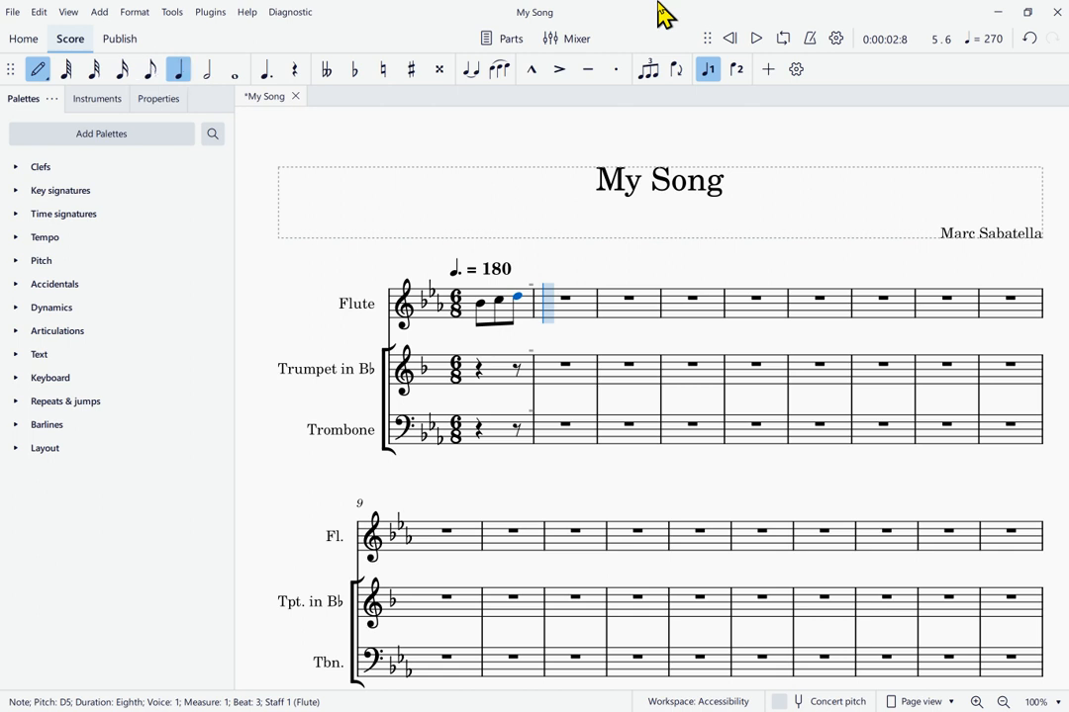
{"action": "key", "text": "period"}
{"action": "key", "text": "e"}
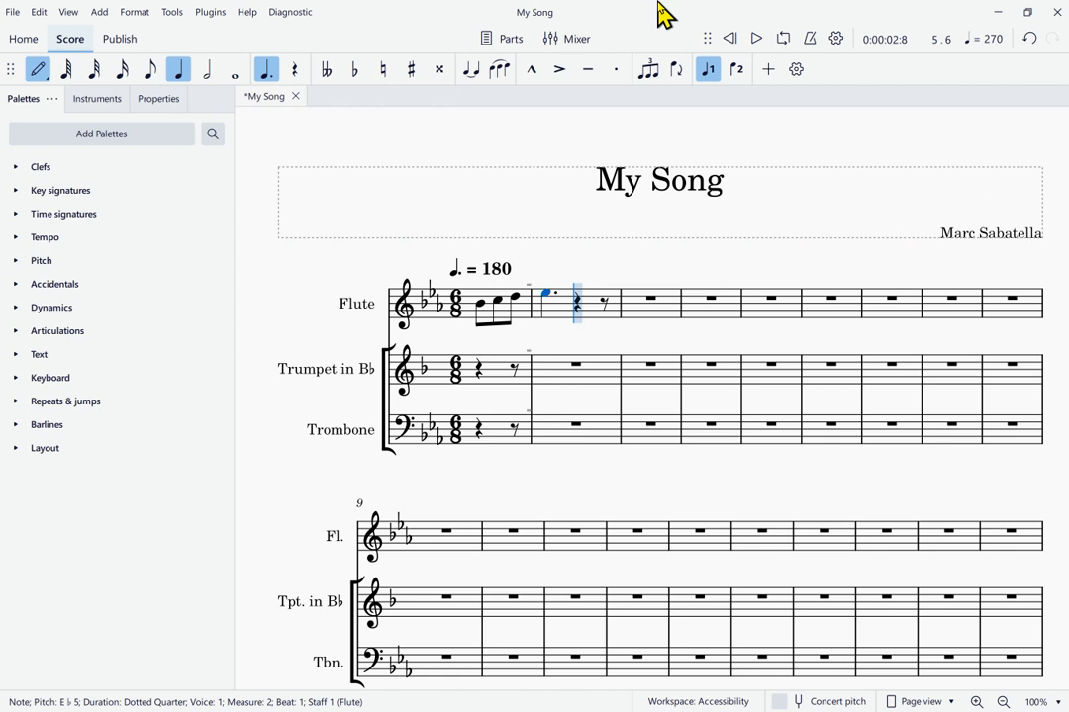
{"action": "key", "text": "g"}
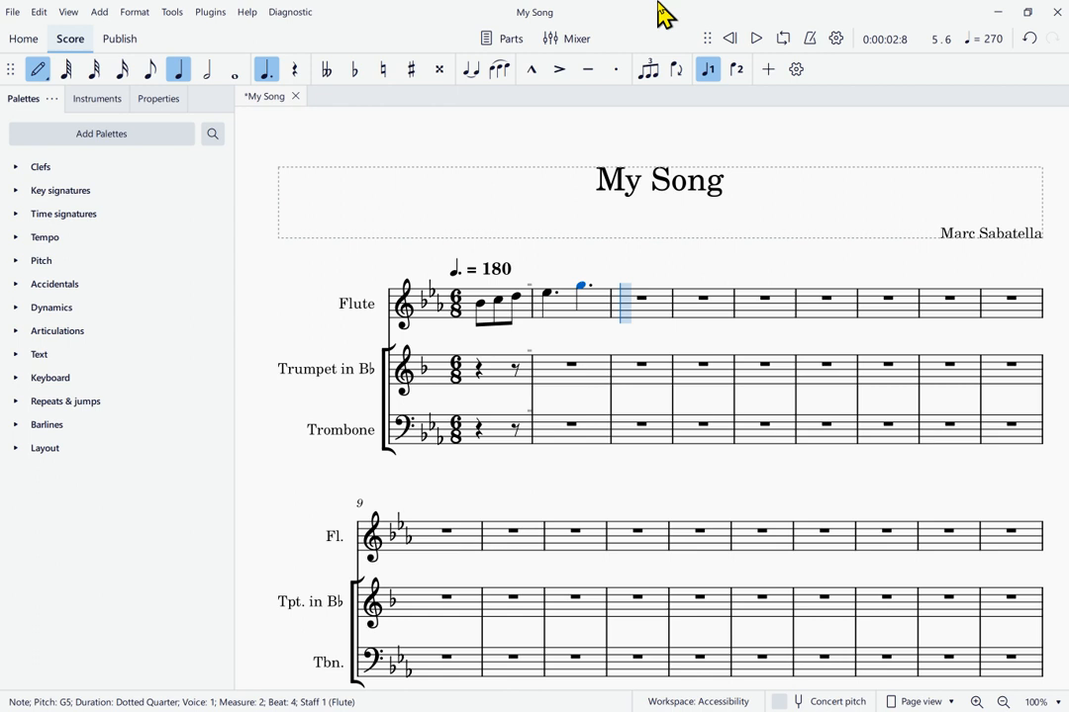
{"action": "key", "text": "ctrl+Down"}
Enter the eighth notes F♯4, G4 and A♭4 at the start of the flute's measure 3
{"action": "key", "text": "4"}
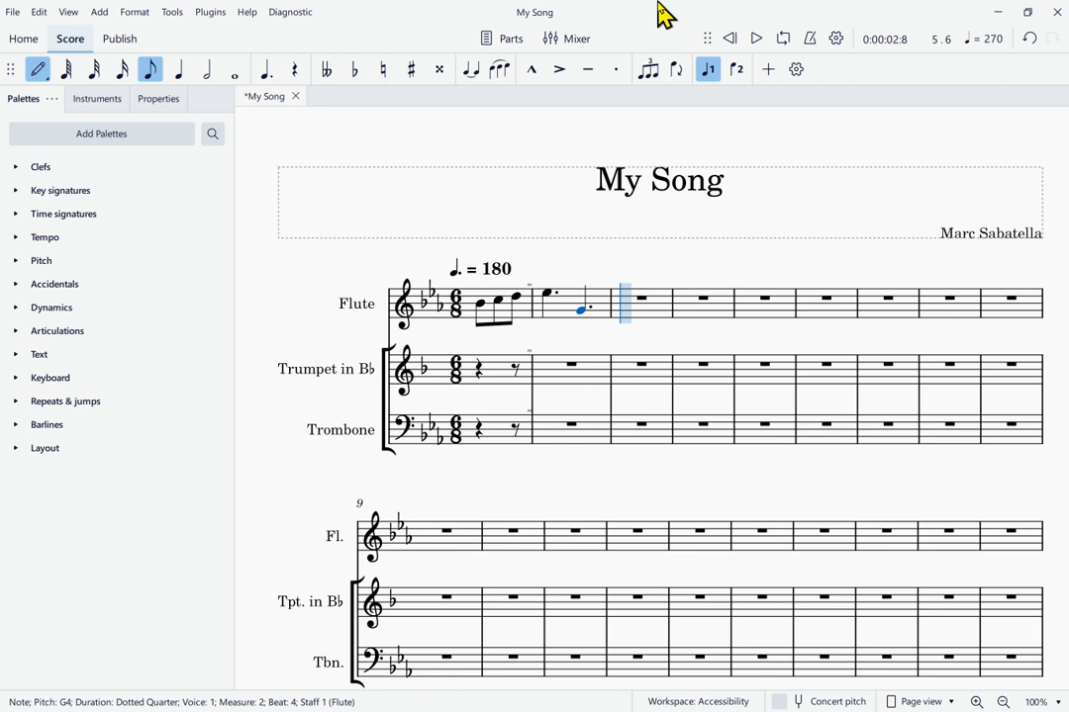
{"action": "key", "text": "plus"}
{"action": "key", "text": "f"}
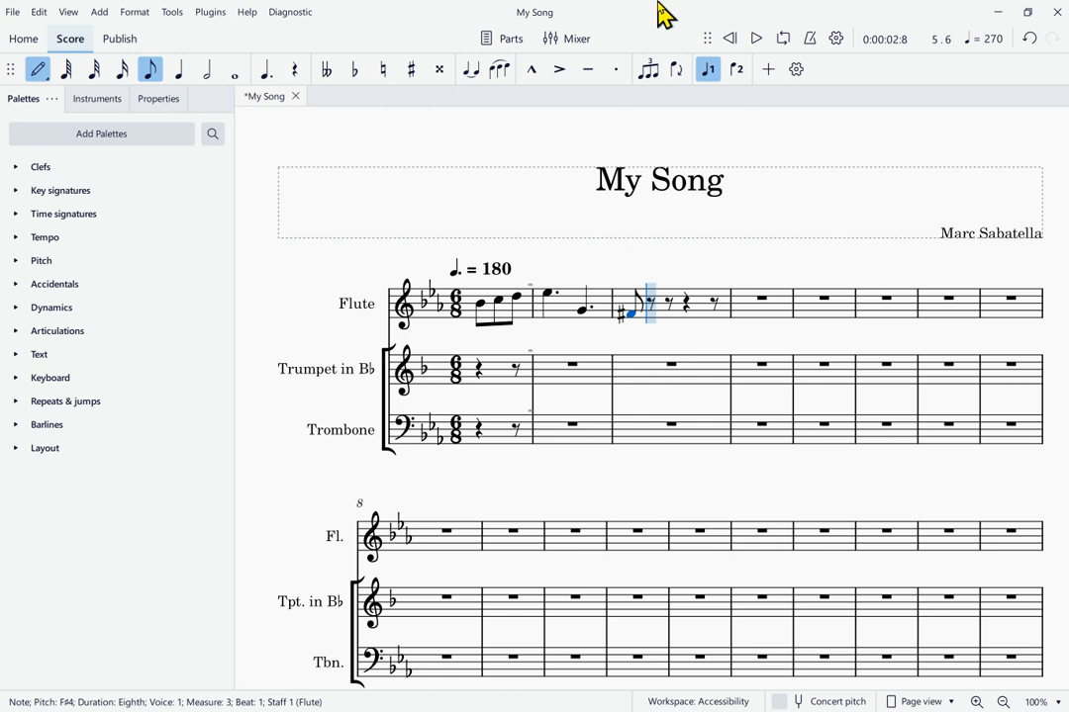
{"action": "key", "text": "g"}
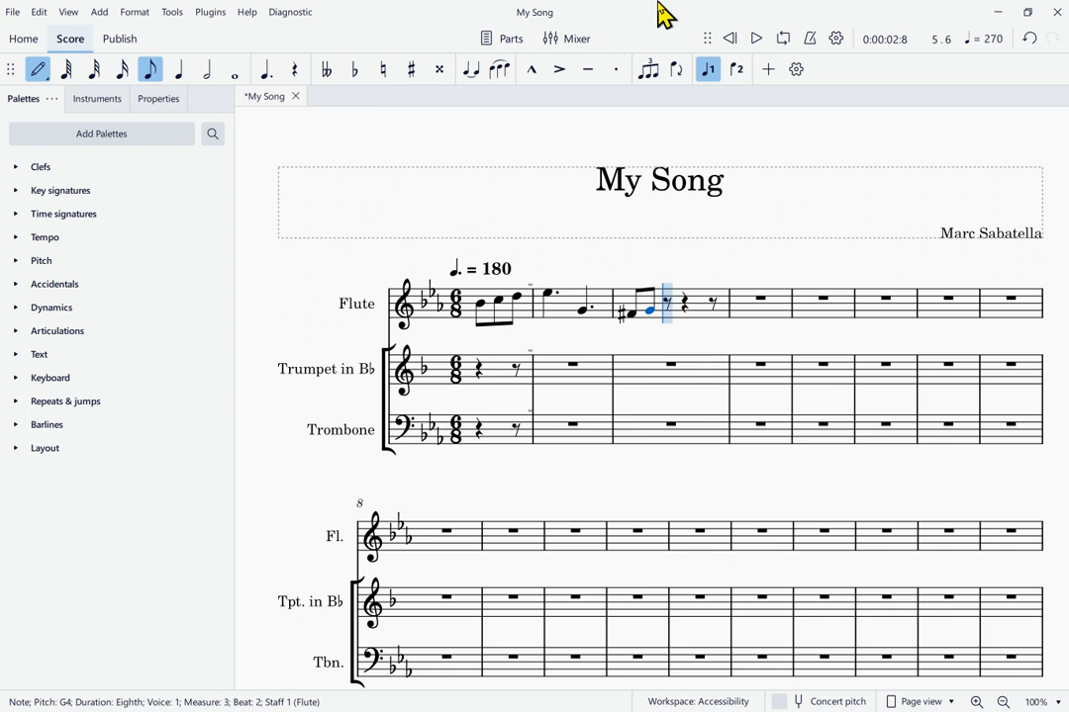
{"action": "key", "text": "a"}
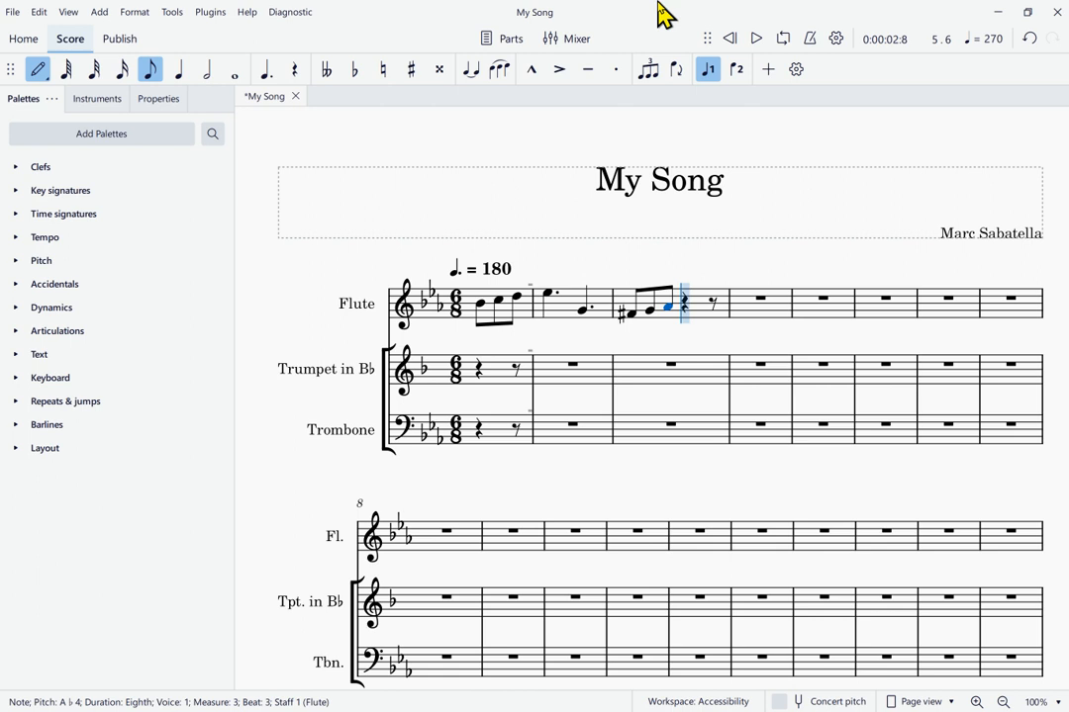
Complete the flute's measure 3 with a dotted quarter chord of G4 and B♭4 on beat 4
{"action": "key", "text": "5"}
{"action": "key", "text": "period"}
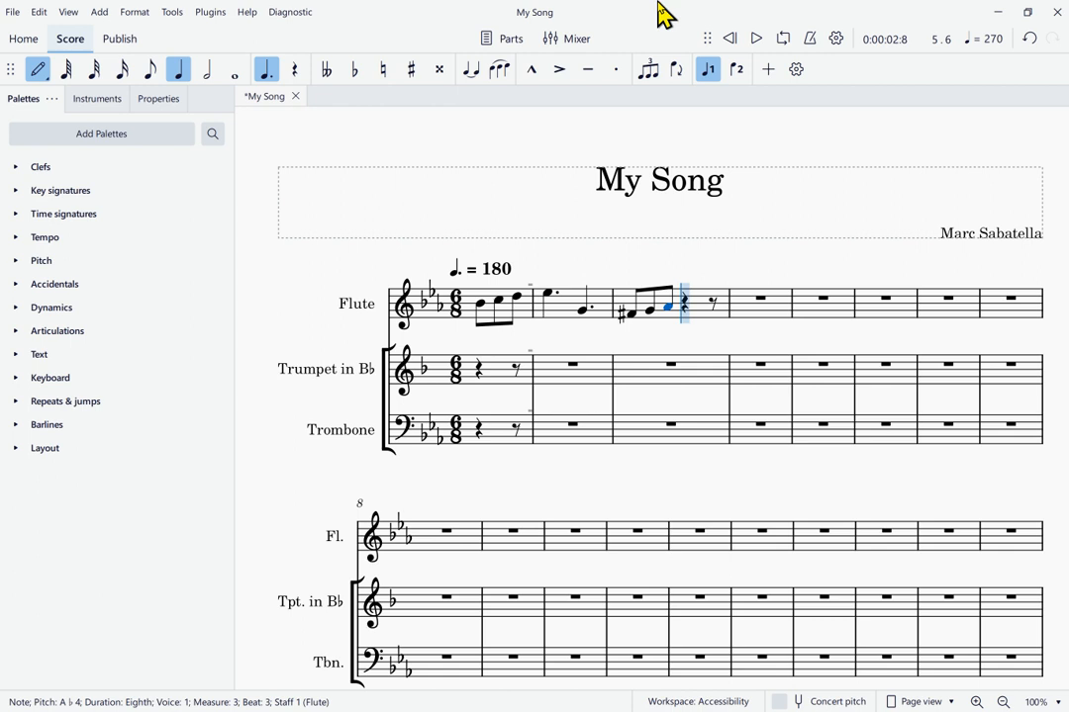
{"action": "key", "text": "g"}
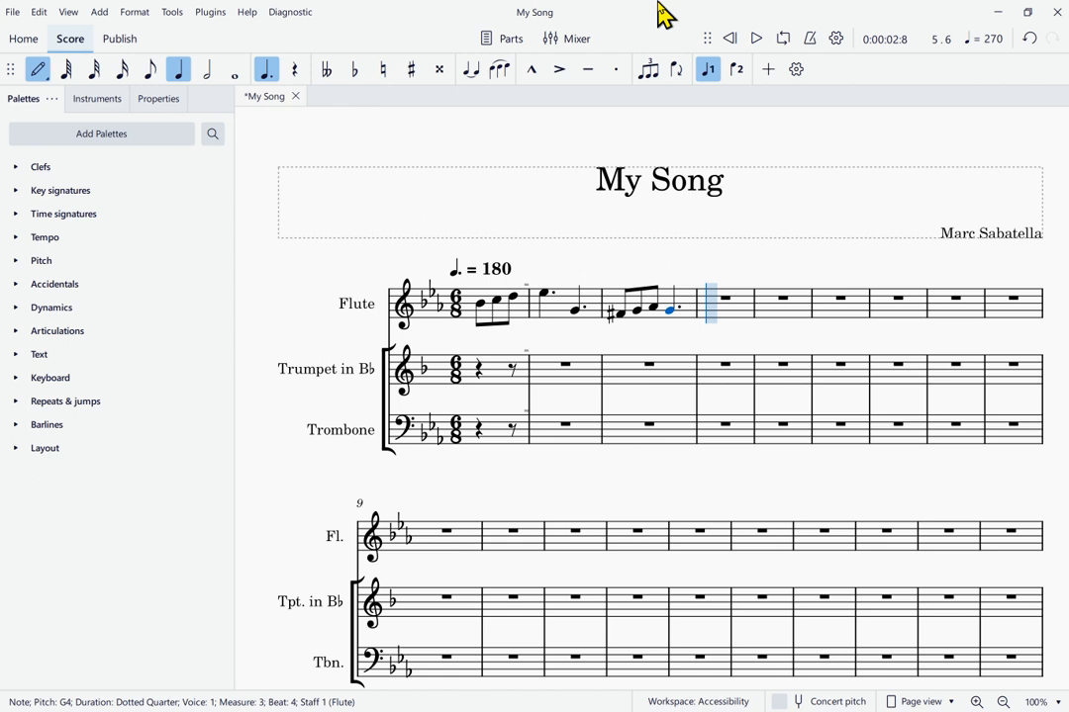
{"action": "key", "text": "Up"}
{"action": "key", "text": "Up"}
{"action": "key", "text": "Up"}
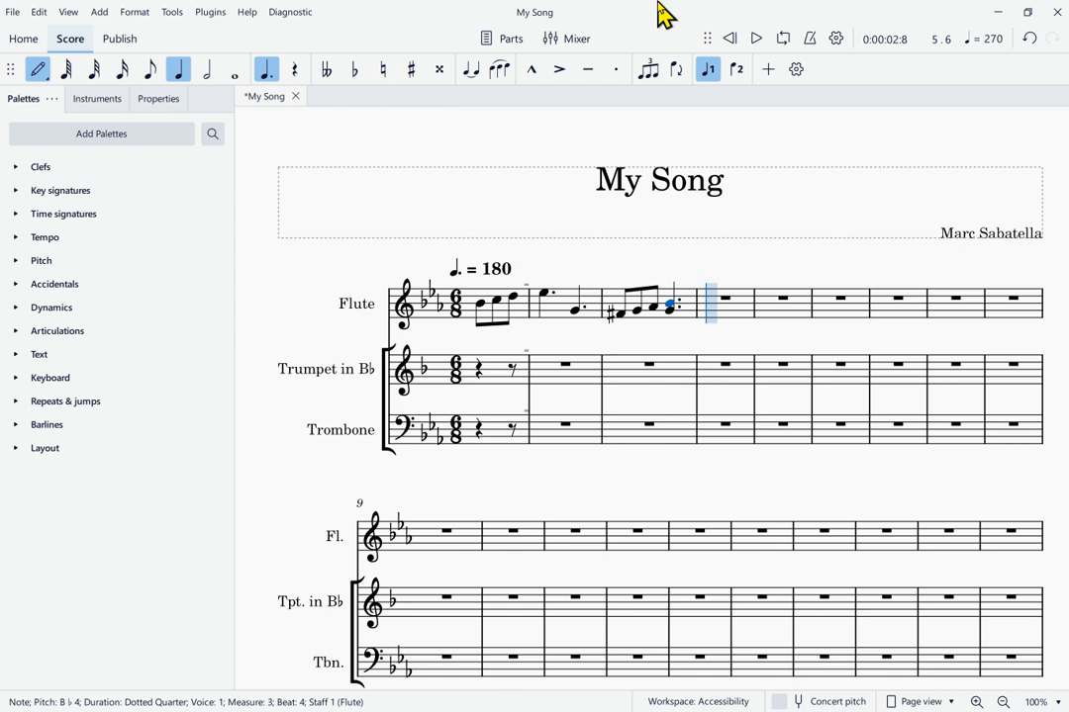
Fill the flute's measure 4 with a dotted quarter note E♭5 followed by a dotted quarter rest
{"action": "key", "text": "e"}
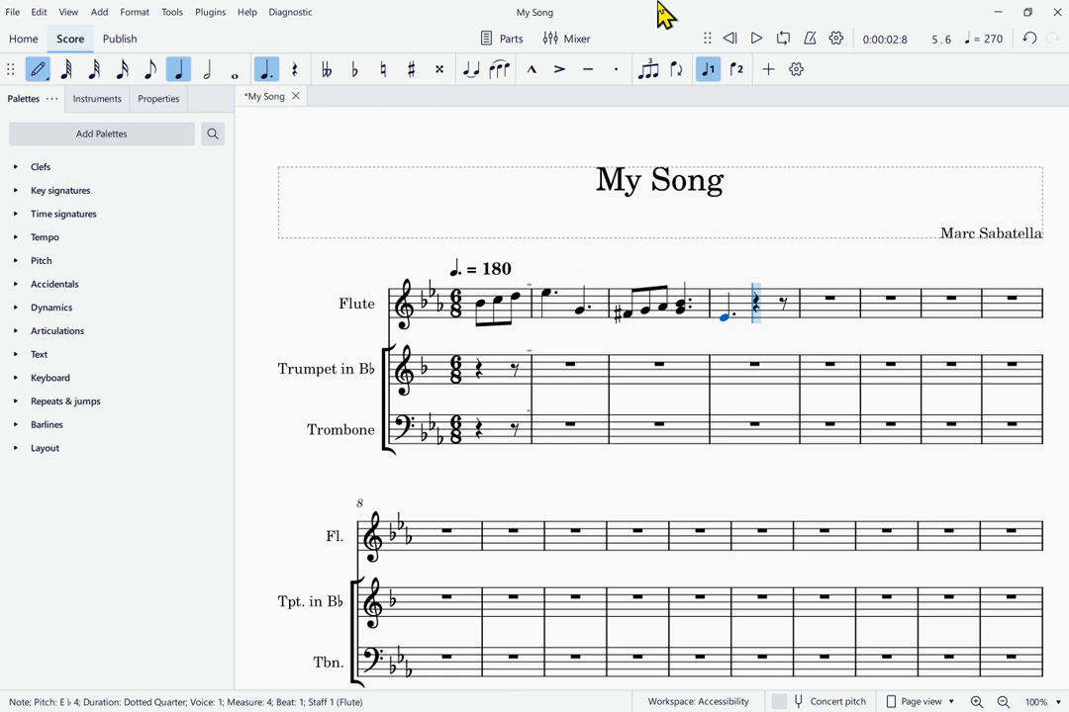
{"action": "key", "text": "ctrl+Up"}
{"action": "key", "text": "period"}
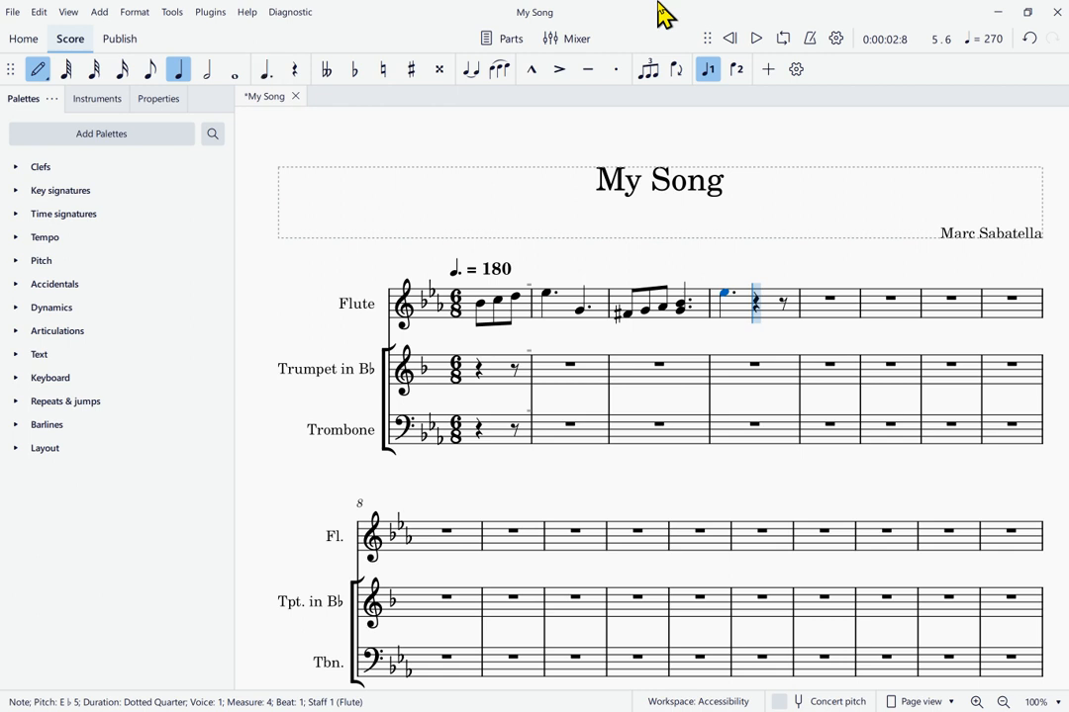
{"action": "key", "text": "period"}
{"action": "key", "text": "0"}
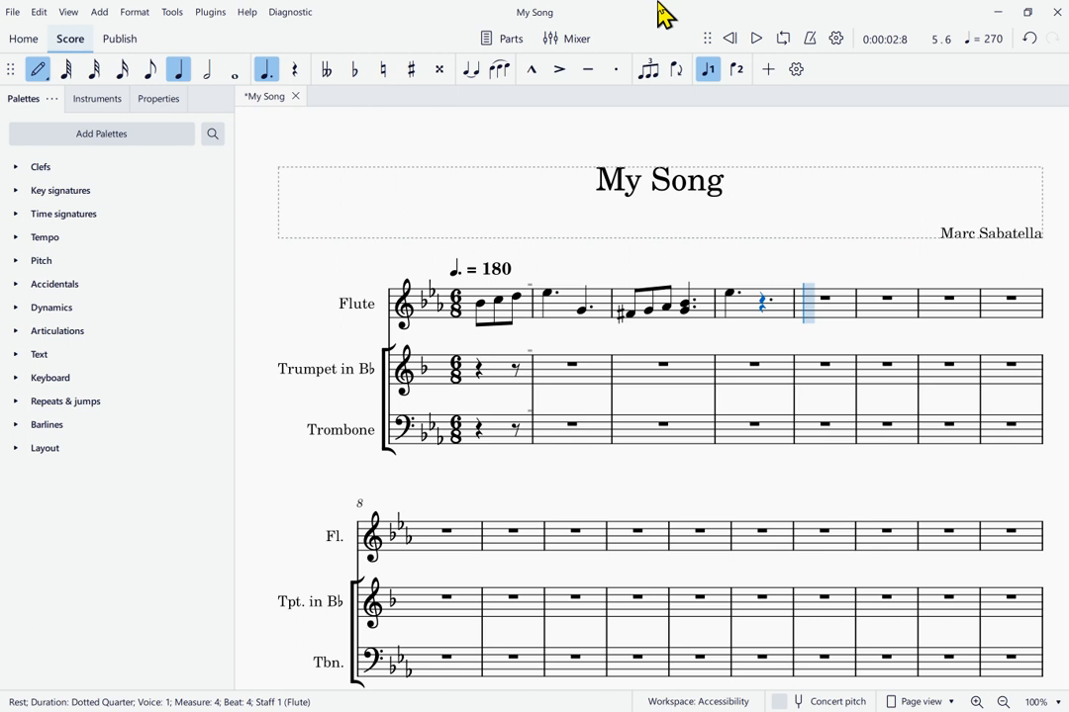
Fill the trombone's measure 2 with a dotted half note E♭3
{"action": "key", "text": "alt+Down"}
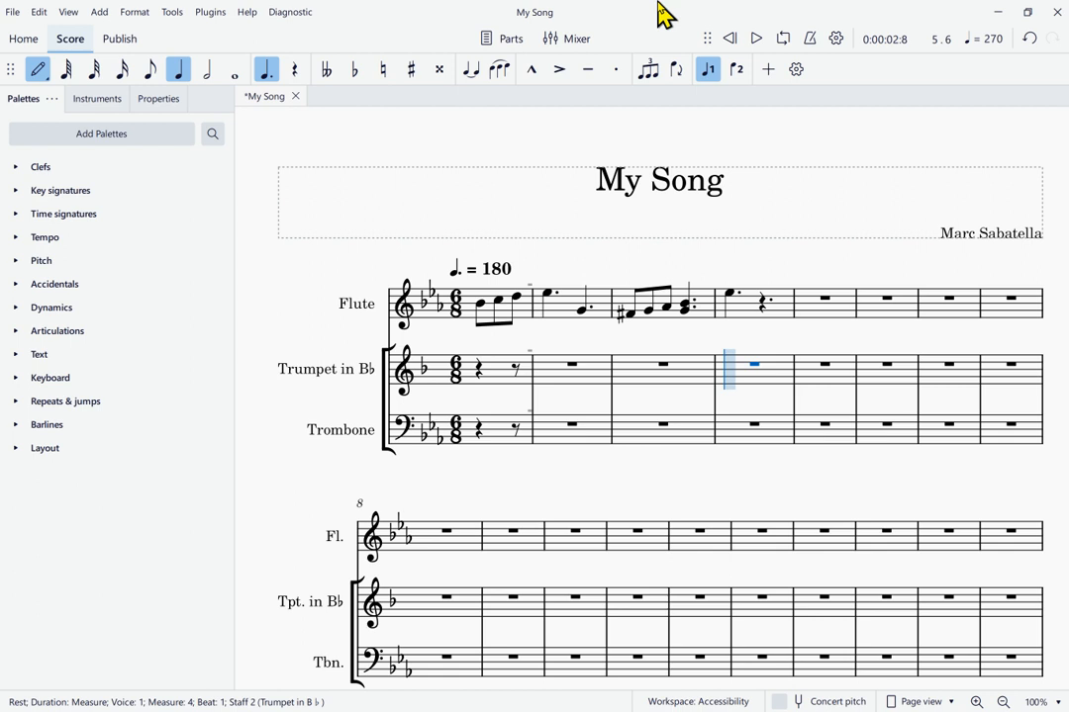
{"action": "key", "text": "alt+Down"}
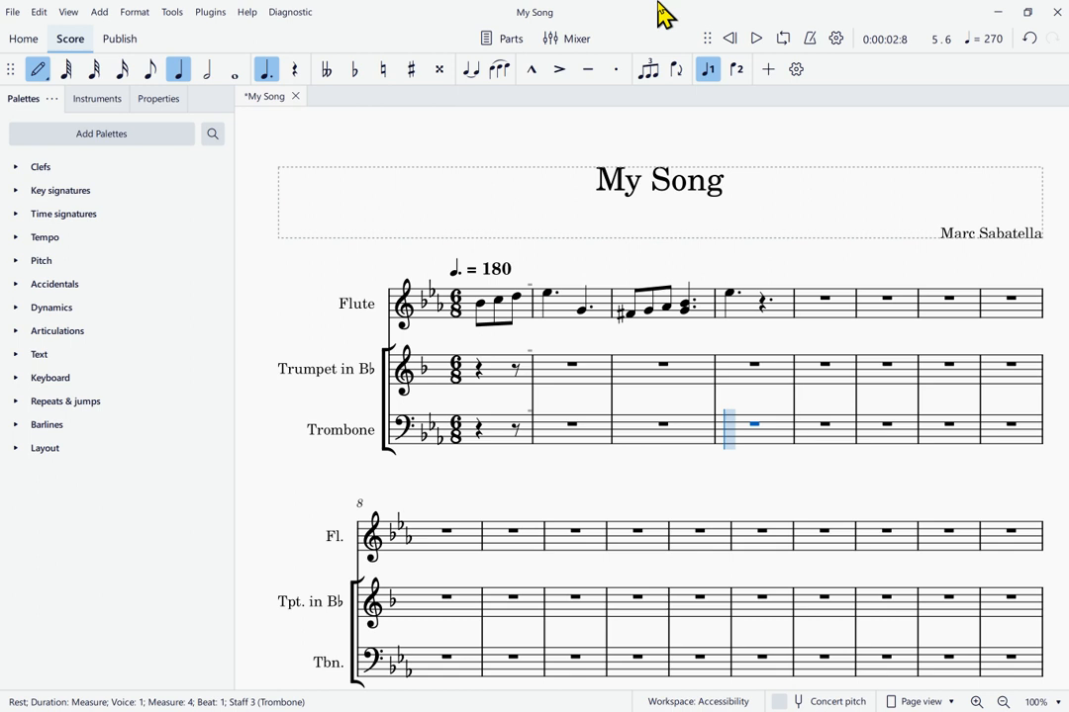
{"action": "key", "text": "Left"}
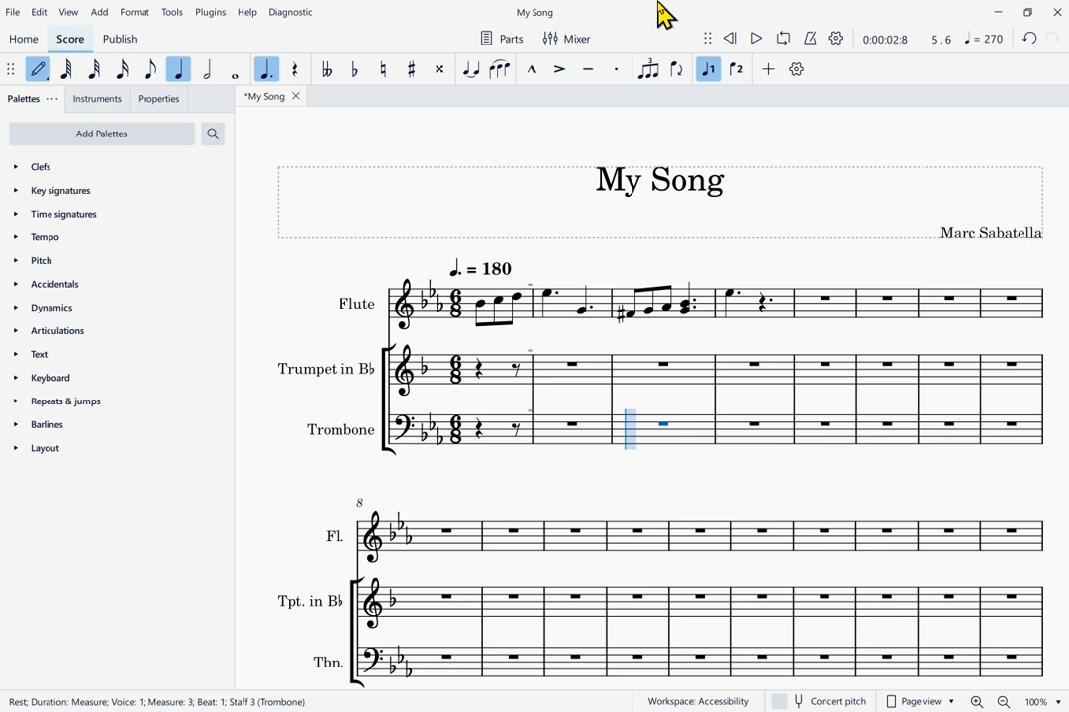
{"action": "key", "text": "Left"}
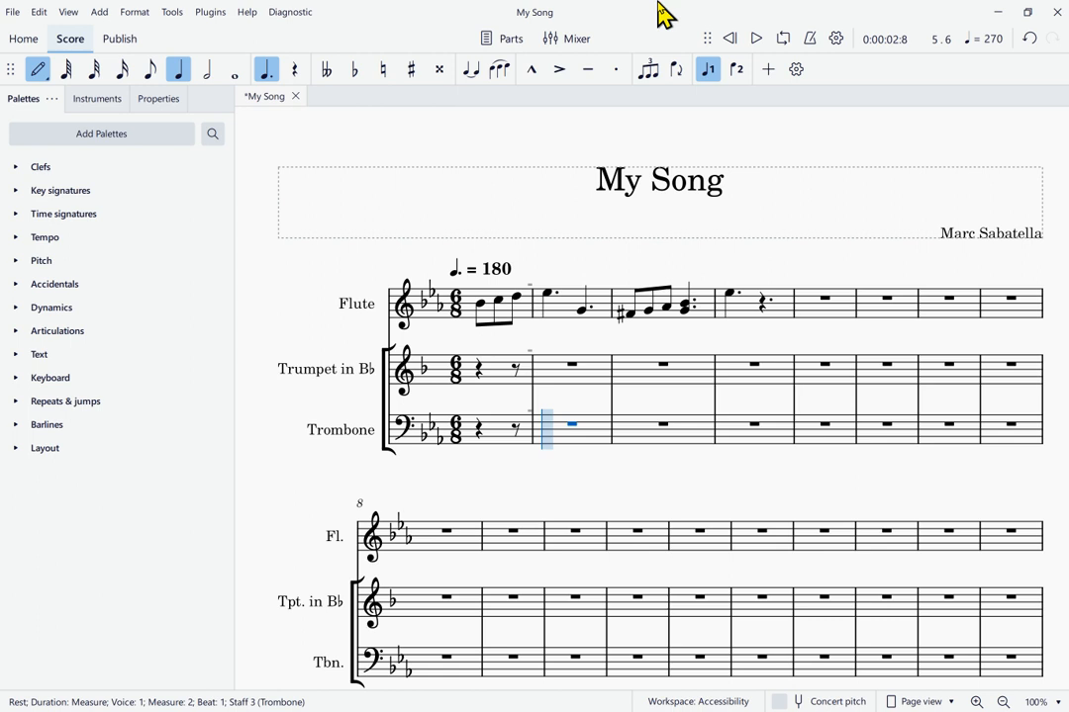
{"action": "key", "text": "6"}
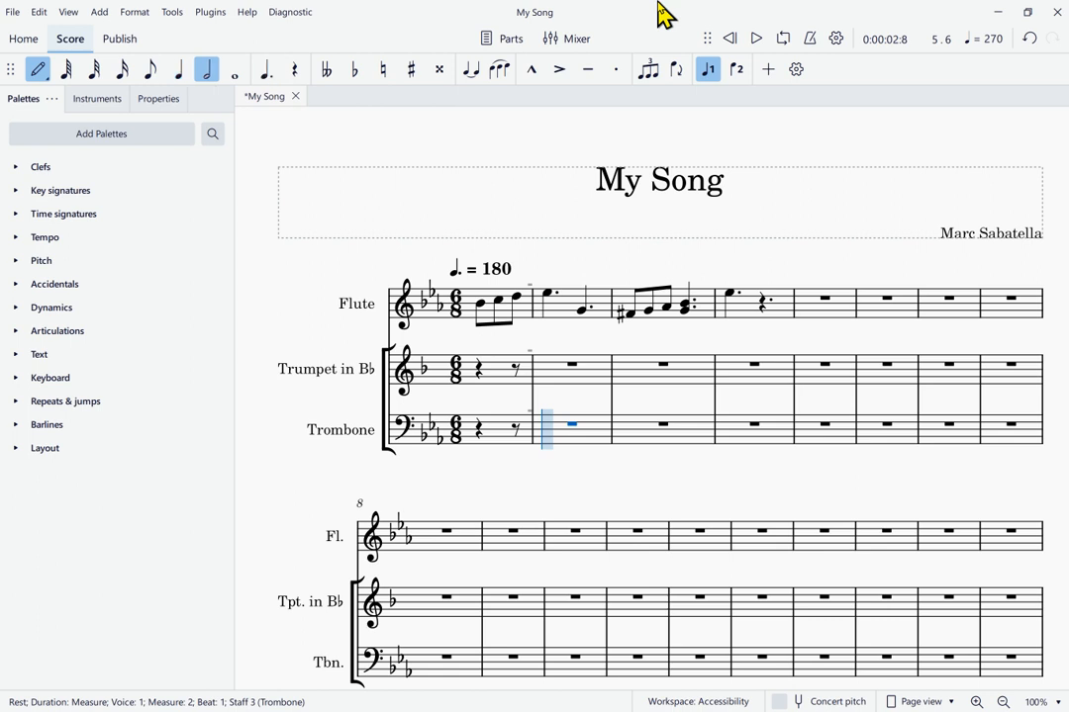
{"action": "key", "text": "period"}
{"action": "key", "text": "e"}
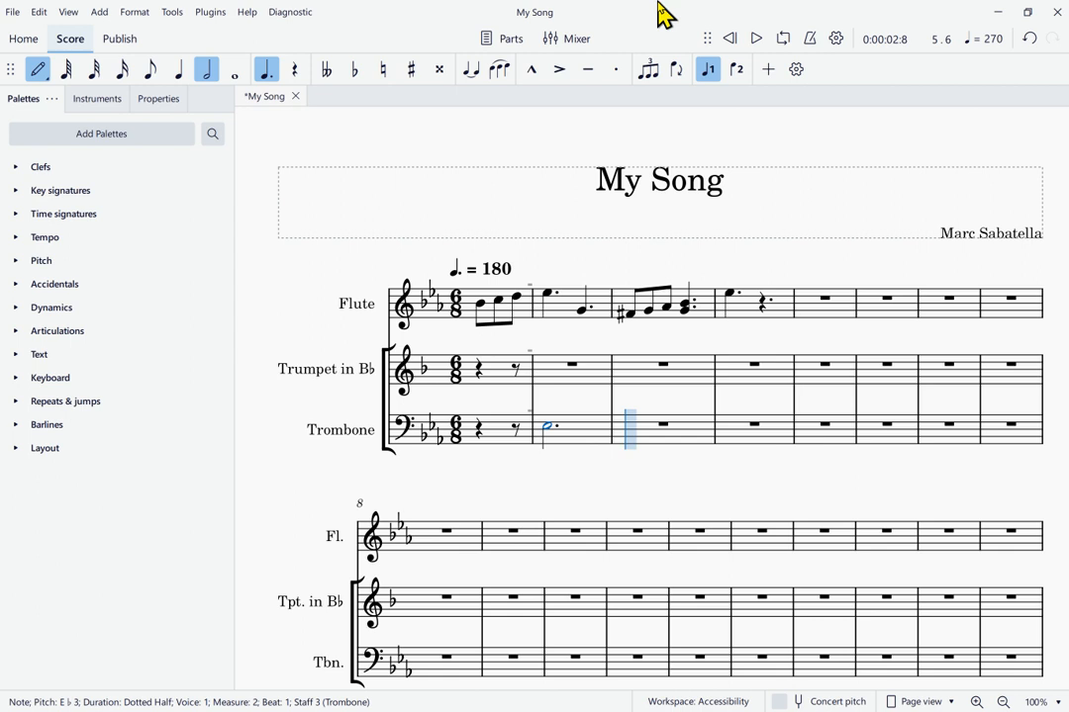
Fill the B♭ trumpet's measure 2 with the written dotted quarter notes A4 and F4
{"action": "key", "text": "alt+shift+Up"}
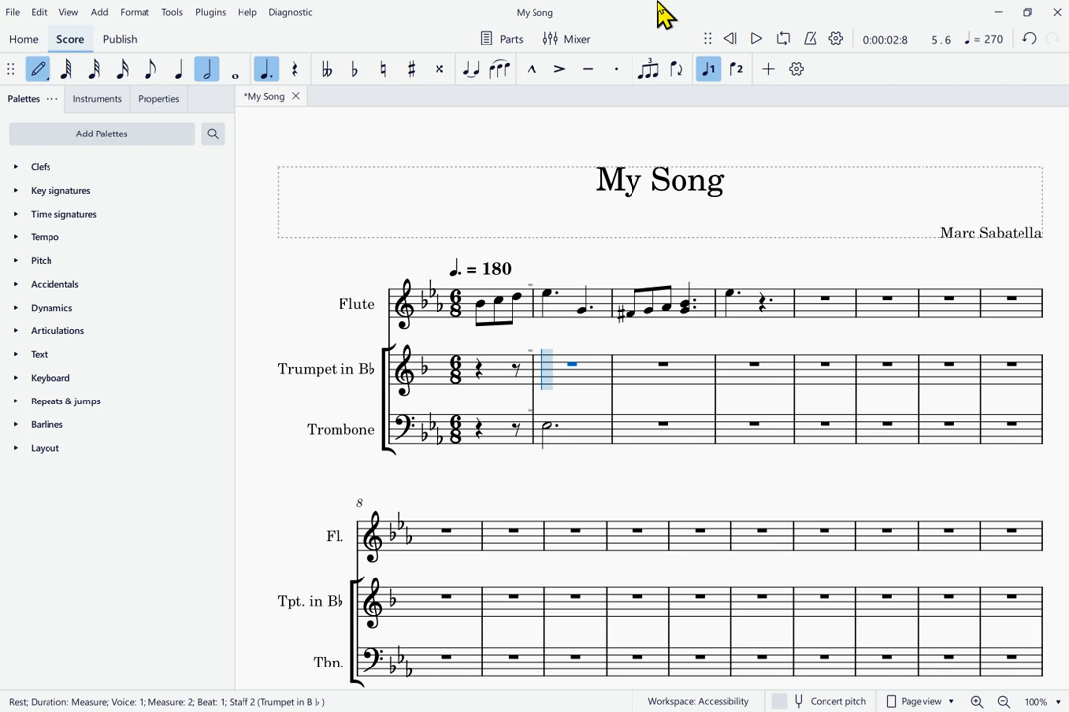
{"action": "key", "text": "5"}
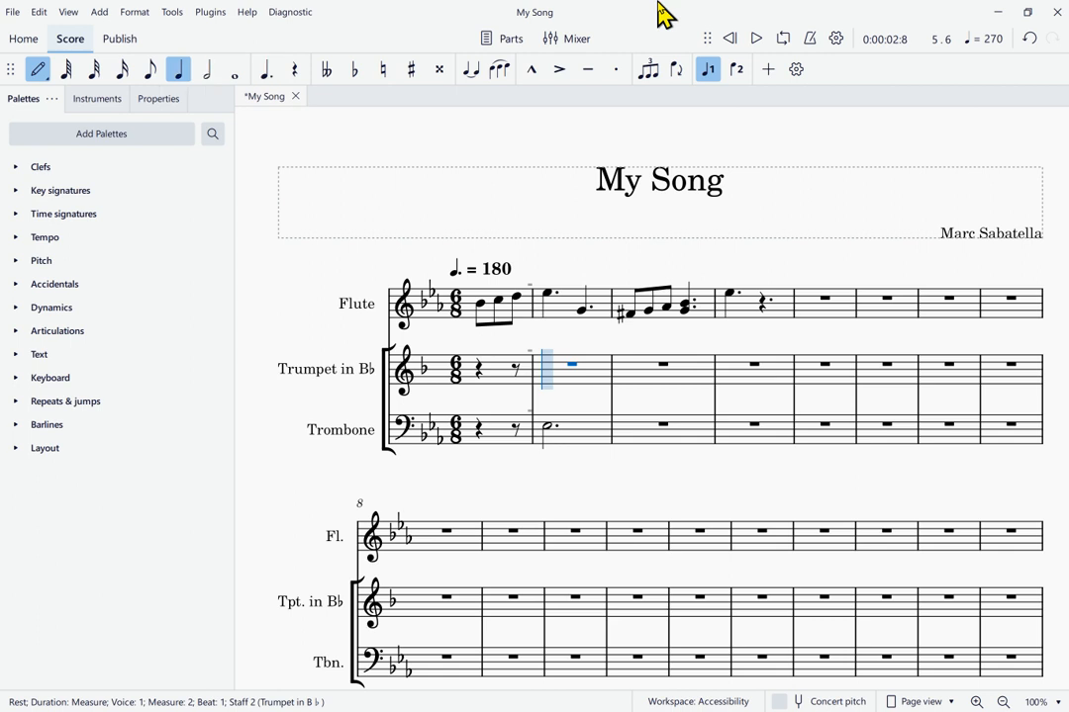
{"action": "key", "text": "period"}
{"action": "key", "text": "g"}
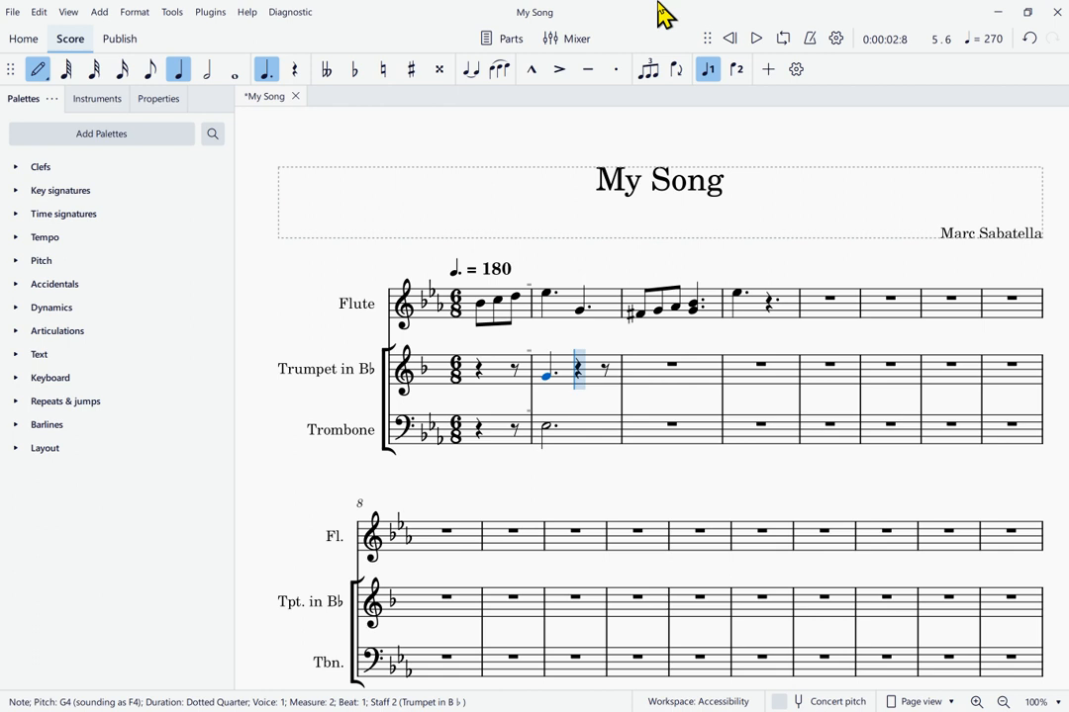
{"action": "key", "text": "Delete"}
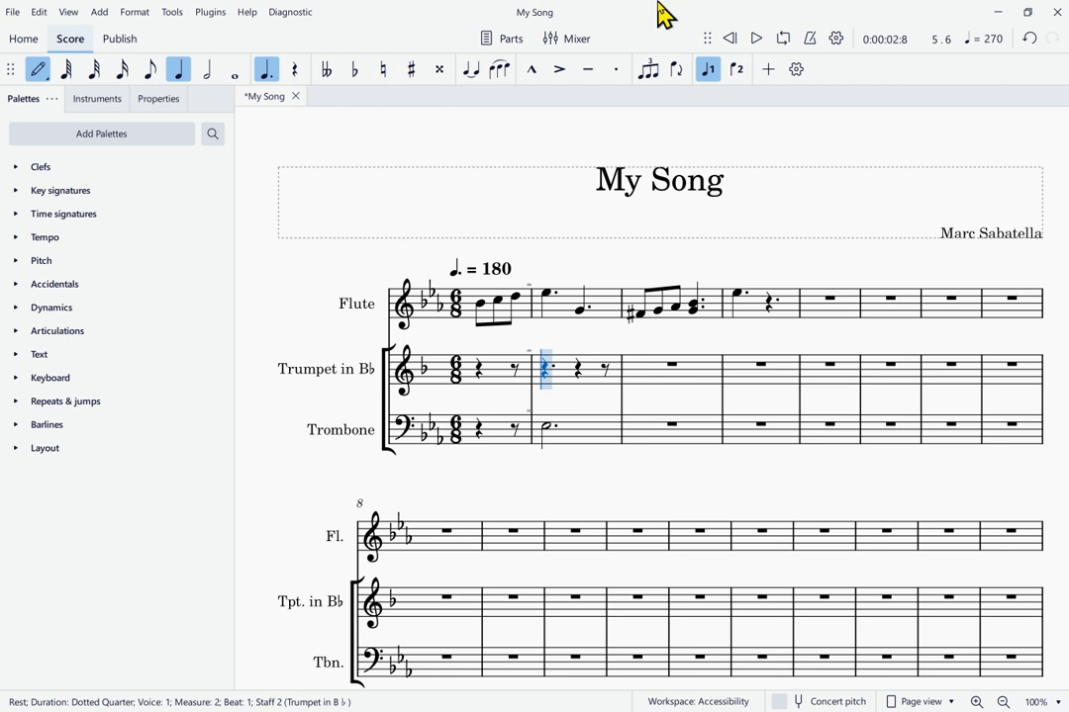
{"action": "key", "text": "a"}
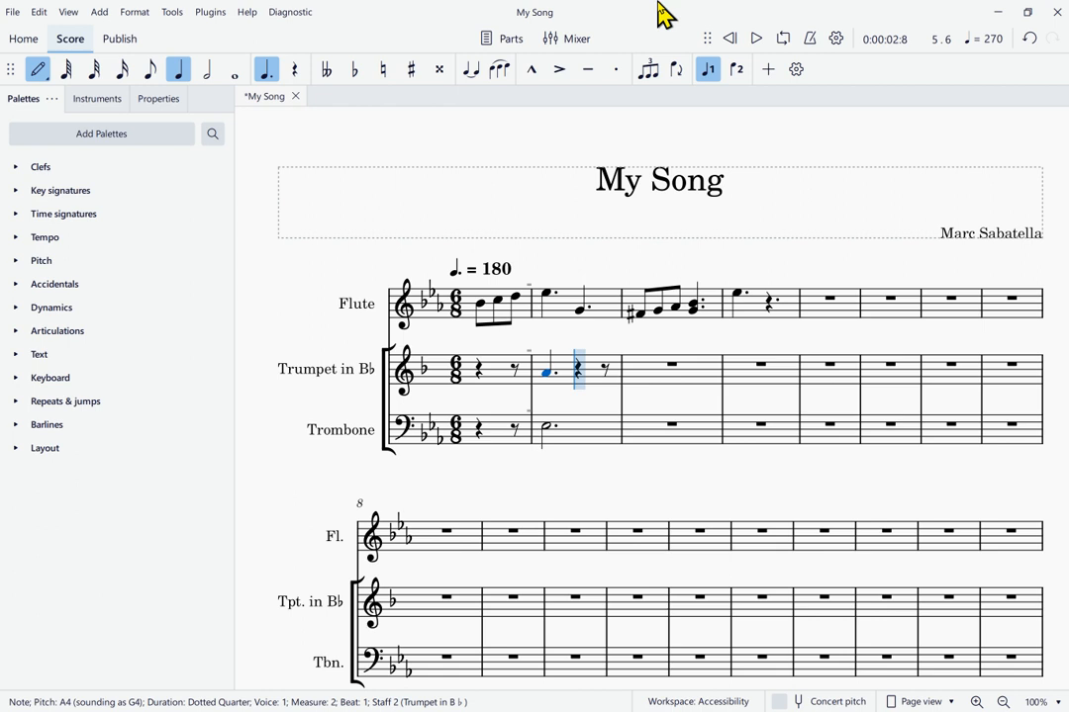
{"action": "key", "text": "f"}
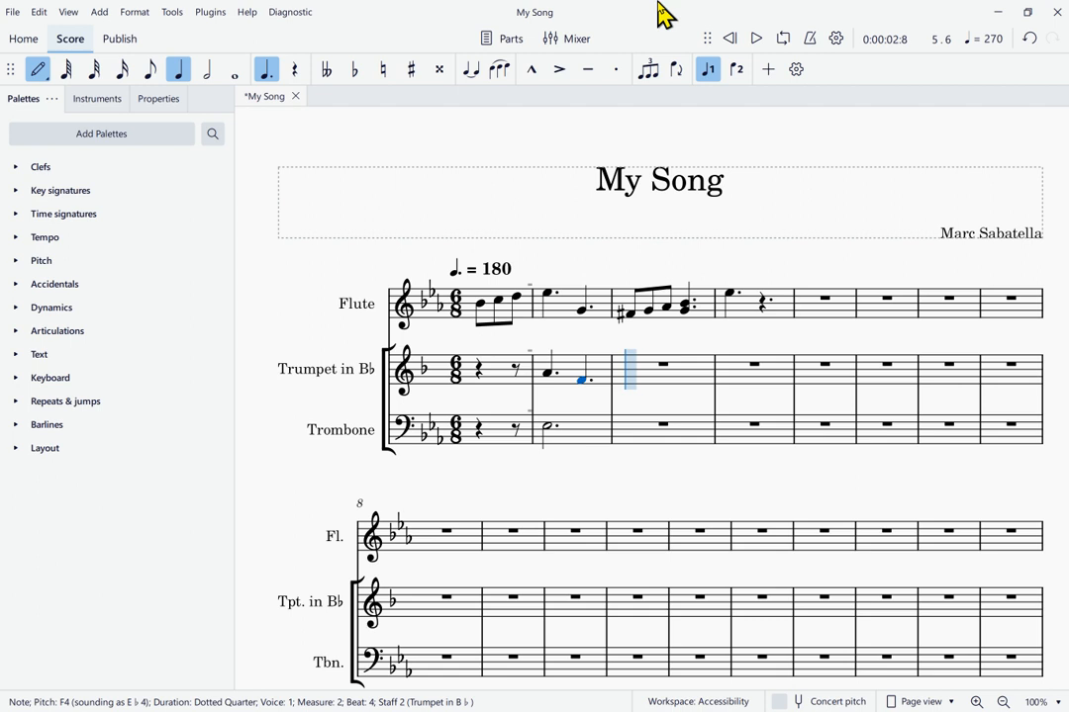
Turn on concert pitch for the score and return the focus to the music
{"action": "key", "text": "Tab"}
{"action": "key", "text": "Tab"}
{"action": "key", "text": "space"}
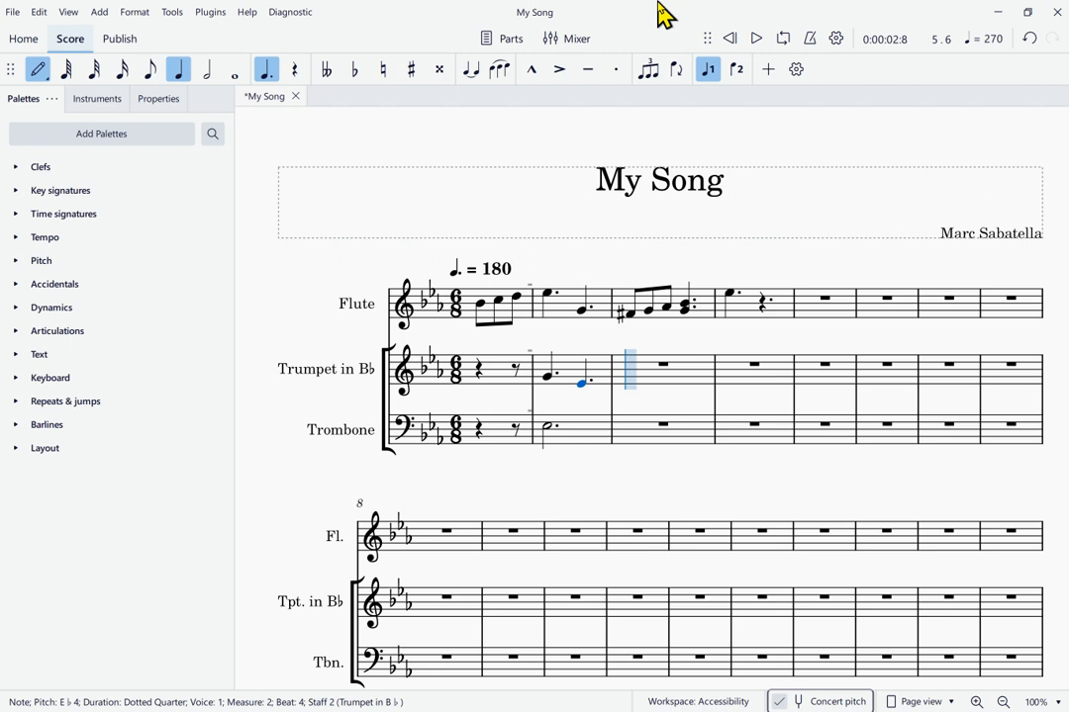
{"action": "key", "text": "shift+Tab"}
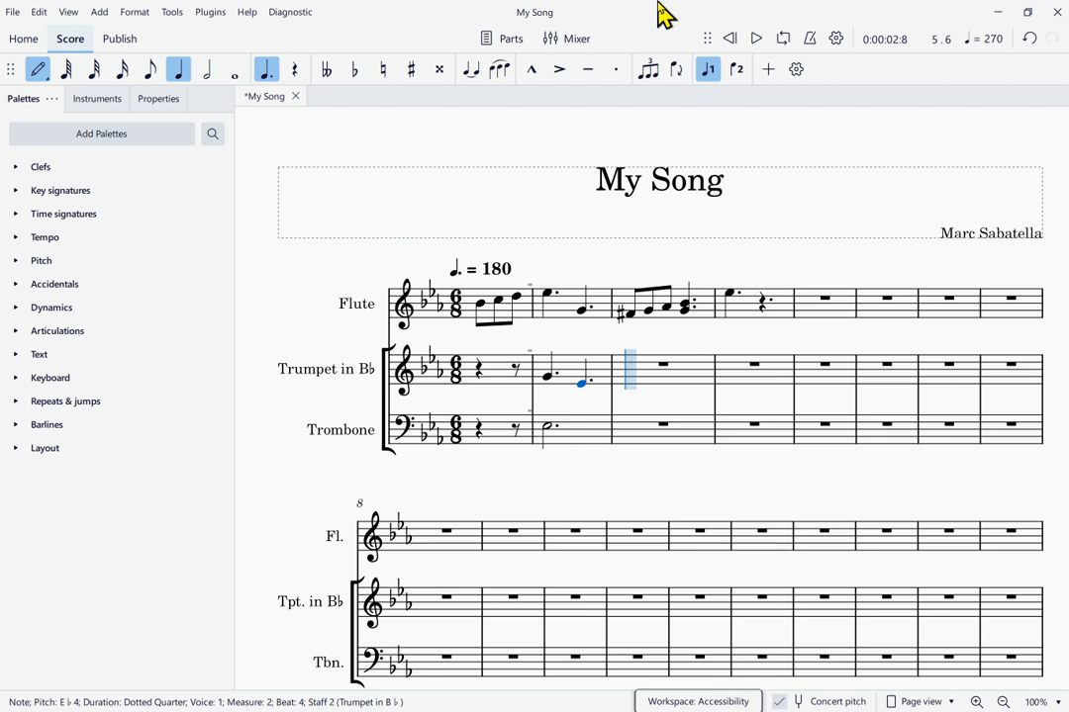
{"action": "key", "text": "Tab"}
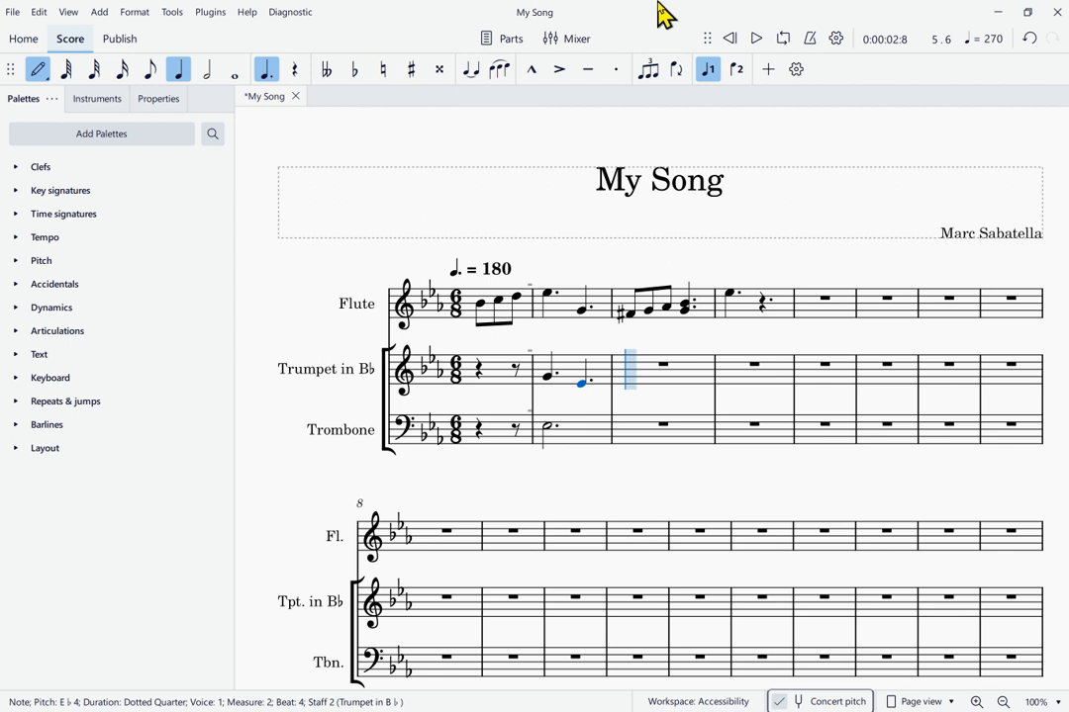
{"action": "key", "text": "Tab"}
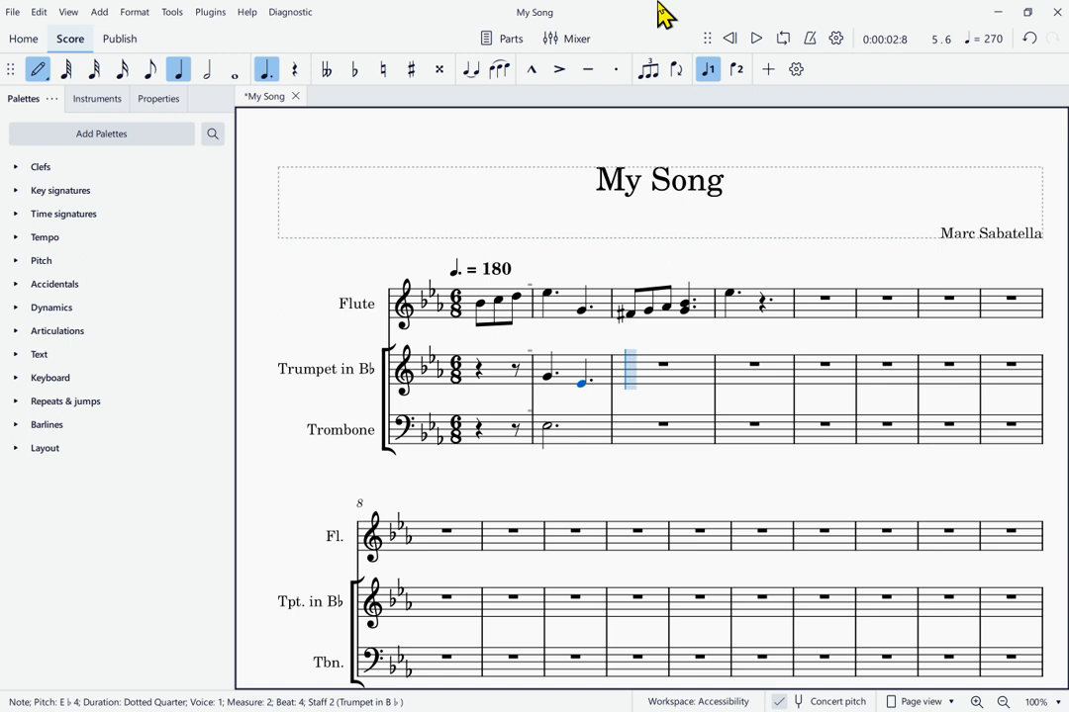
Enter an eighth note D4 on beat 1 of the trumpet's measure 3
{"action": "key", "text": "4"}
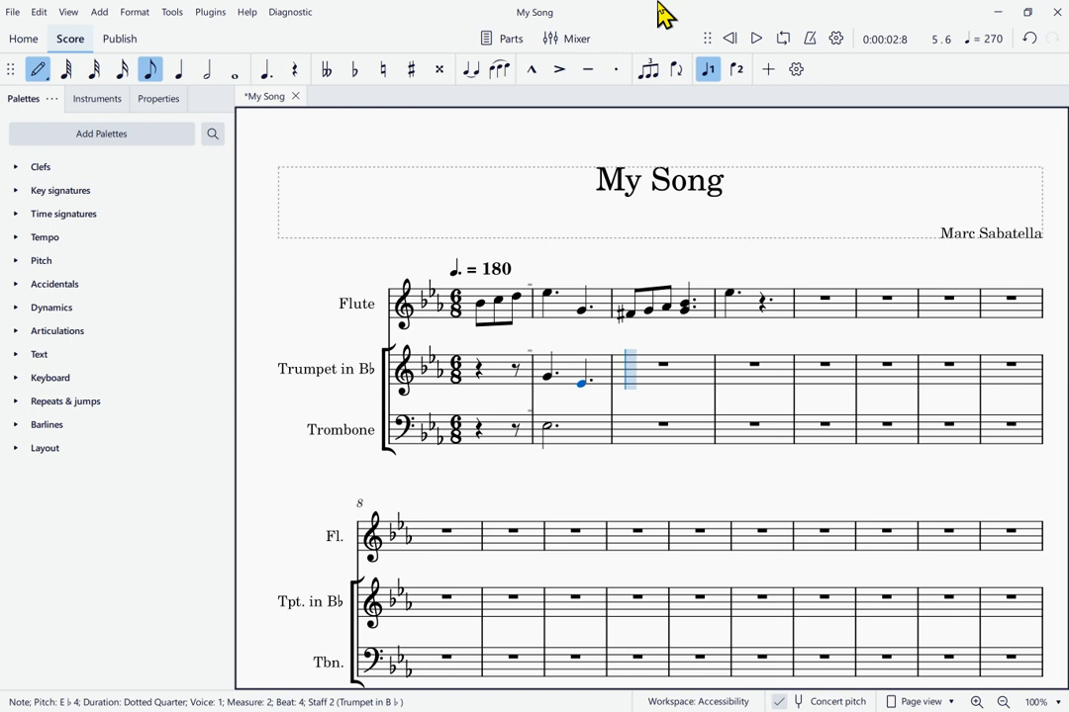
{"action": "key", "text": "d"}
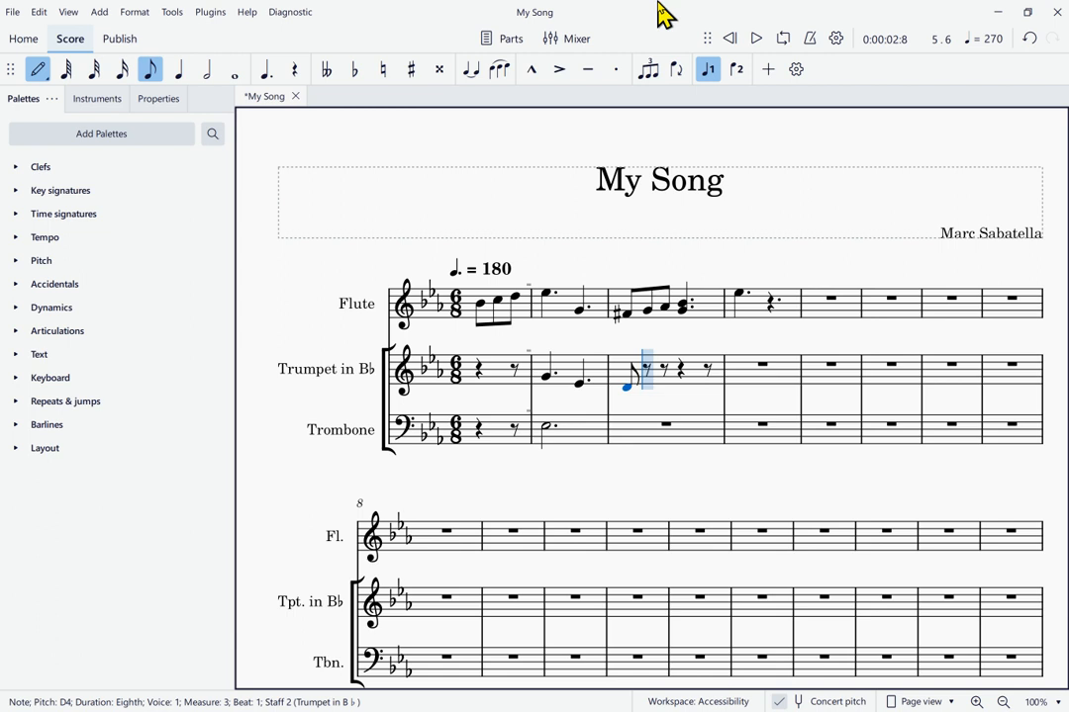
Step back through the trumpet's notes to beat 1 of measure 2 and up to the flute note above
{"action": "key", "text": "Left"}
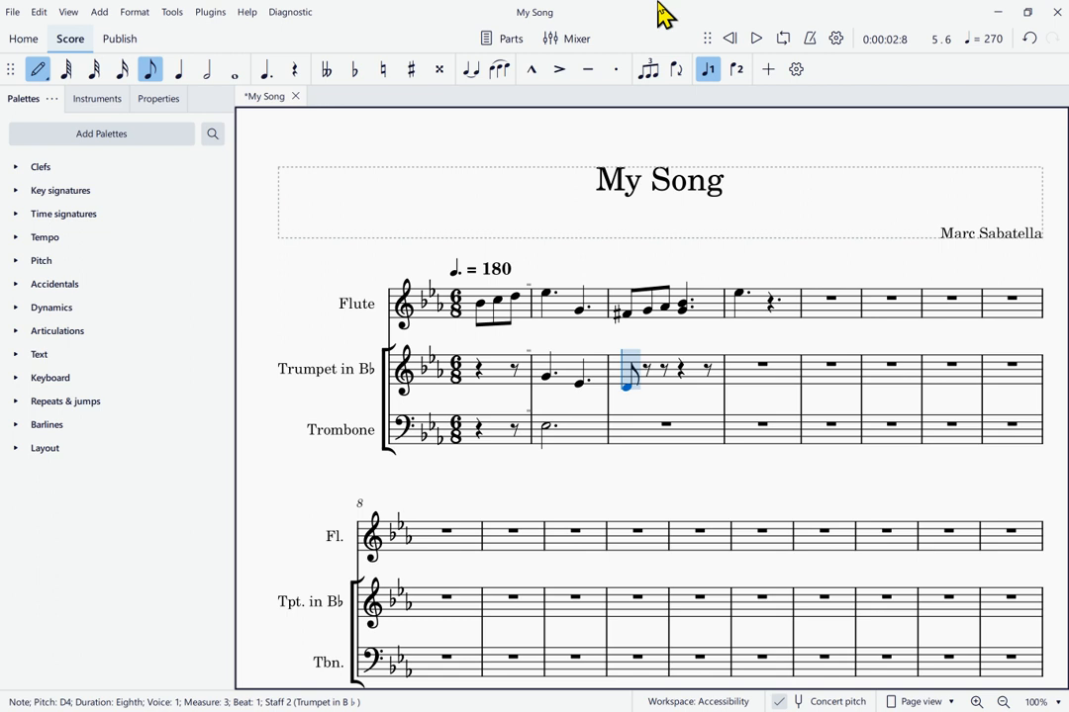
{"action": "key", "text": "Left"}
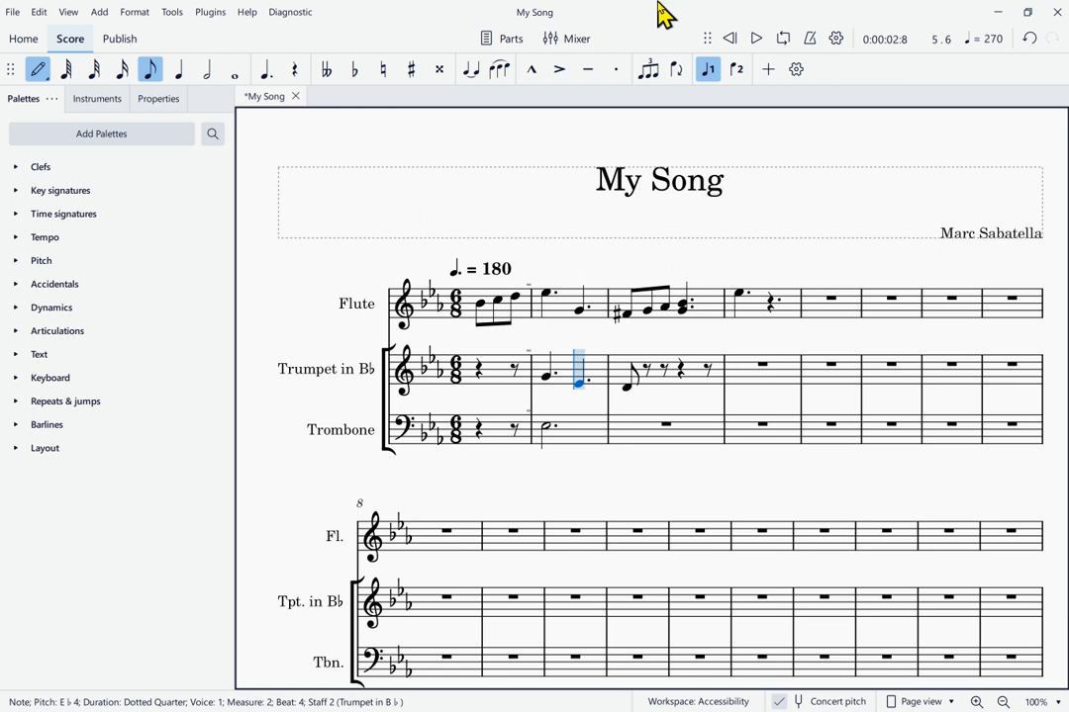
{"action": "key", "text": "Left"}
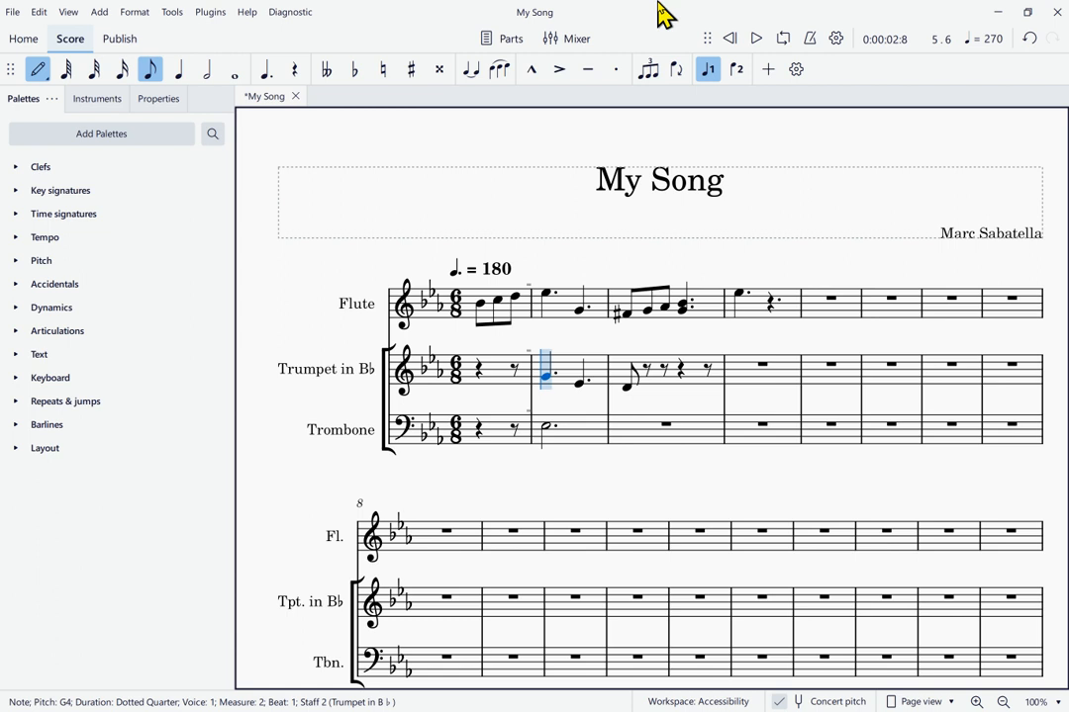
{"action": "key", "text": "alt+Up"}
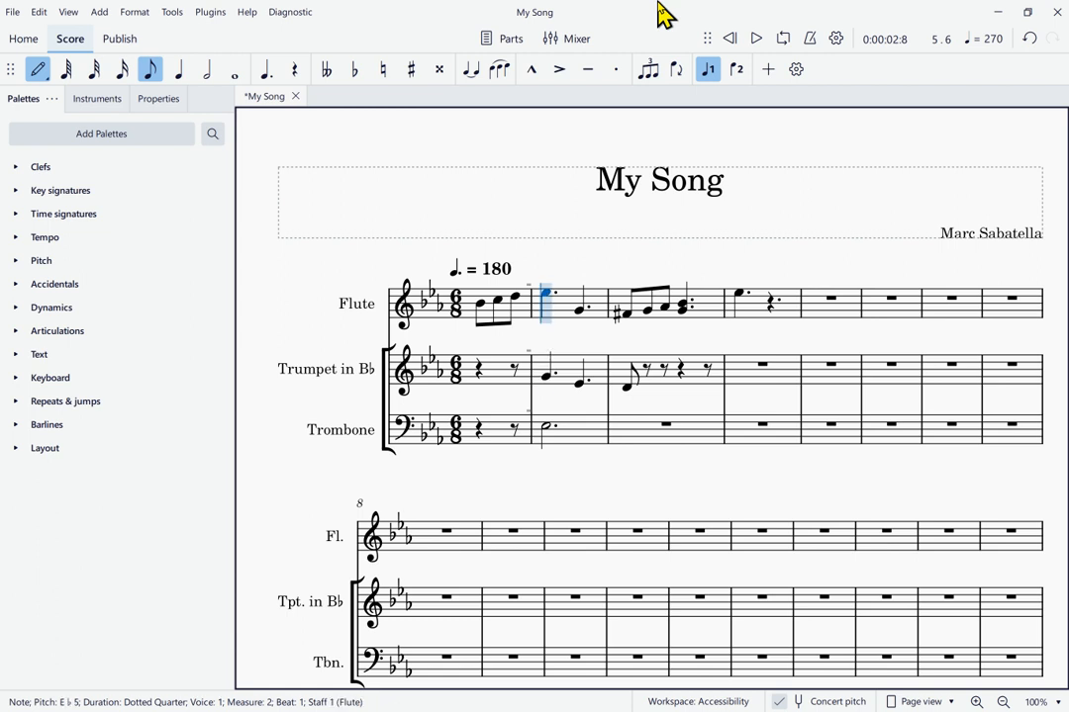